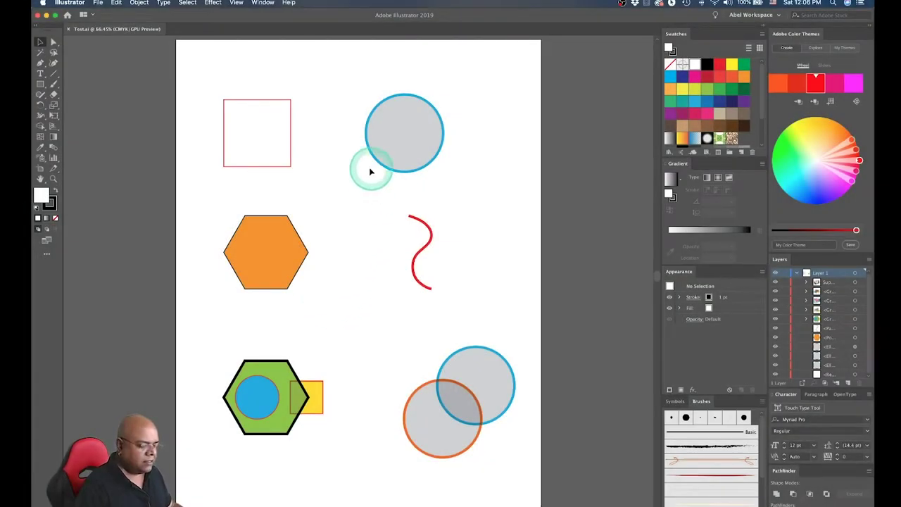
- Select the red square, grey circle and orange hexagon one at a time
{"action": "left_click", "coordinate": [280, 167]}
{"action": "left_click", "coordinate": [89, 61]}
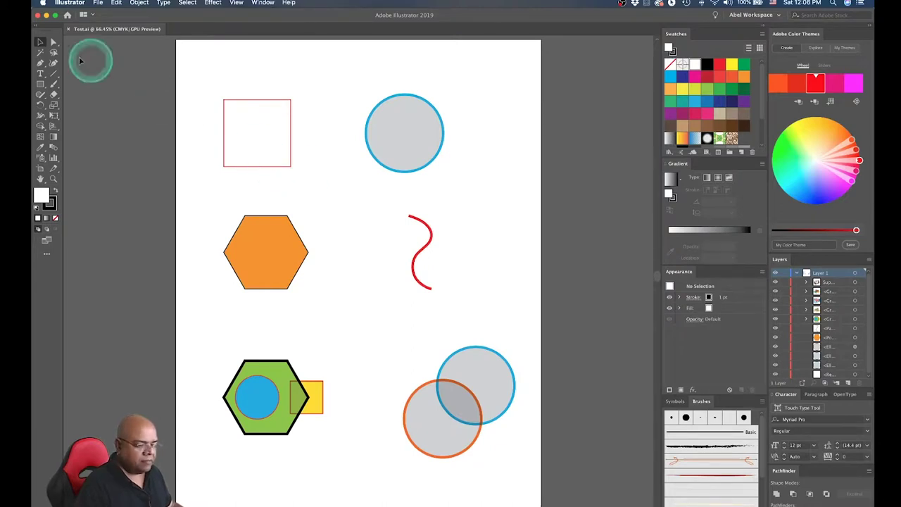
{"action": "left_click", "coordinate": [314, 201]}
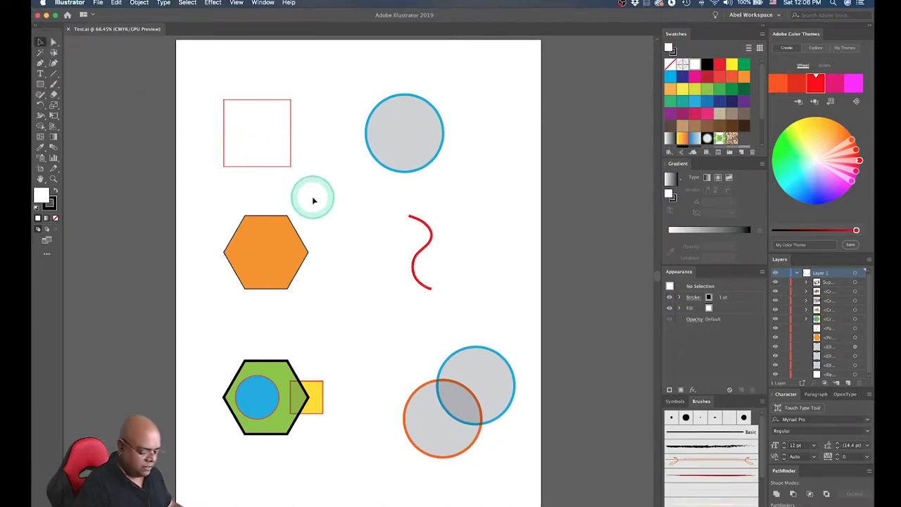
{"action": "left_click", "coordinate": [285, 167]}
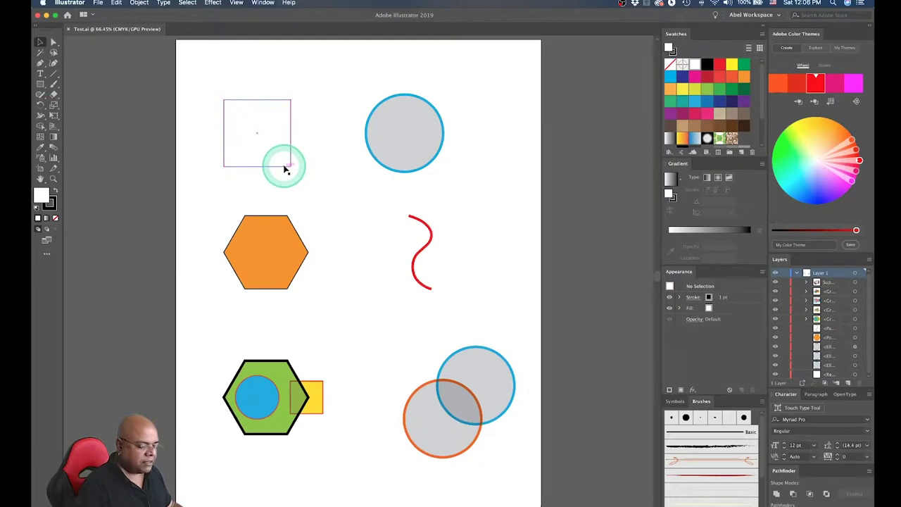
{"action": "left_click", "coordinate": [289, 166]}
{"action": "left_click", "coordinate": [381, 147]}
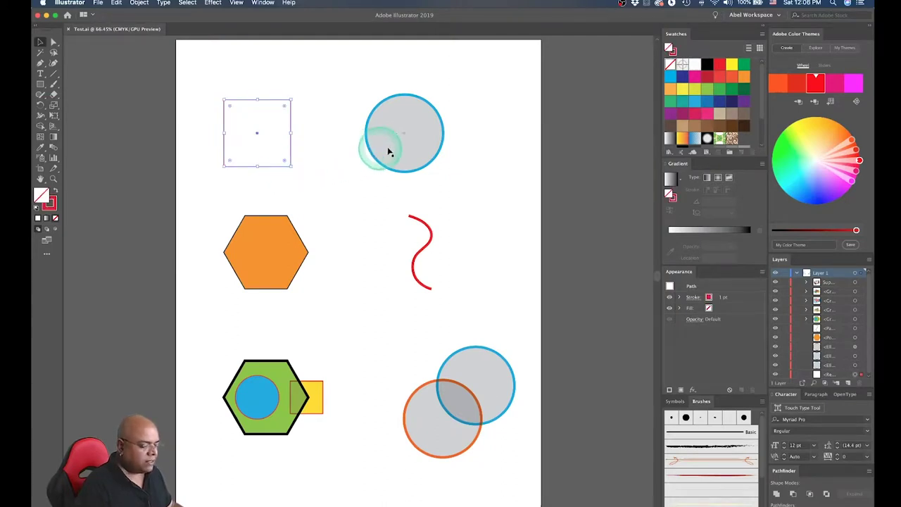
{"action": "left_click", "coordinate": [258, 249]}
- Select the square, circles and red curve together, then select only the green hexagon group
{"action": "left_click", "coordinate": [262, 133]}
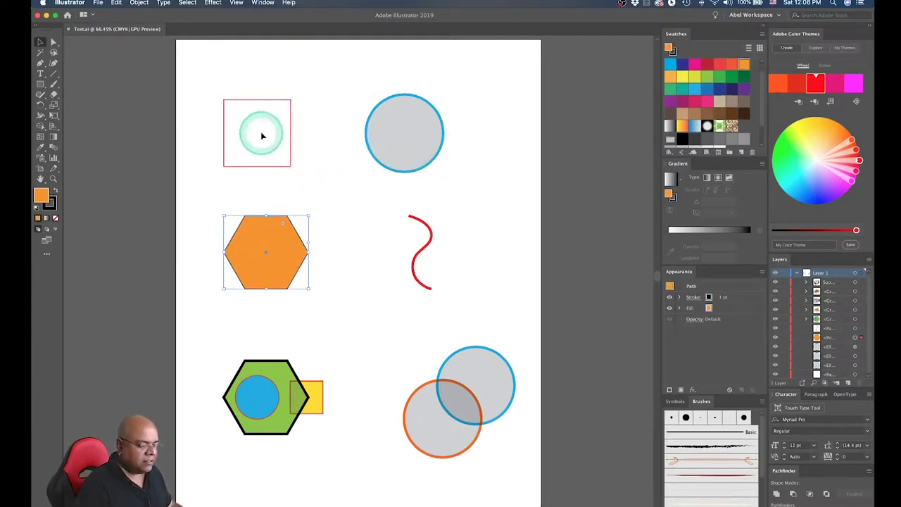
{"action": "left_click", "coordinate": [402, 140]}
{"action": "left_click", "coordinate": [425, 259], "text": "shift"}
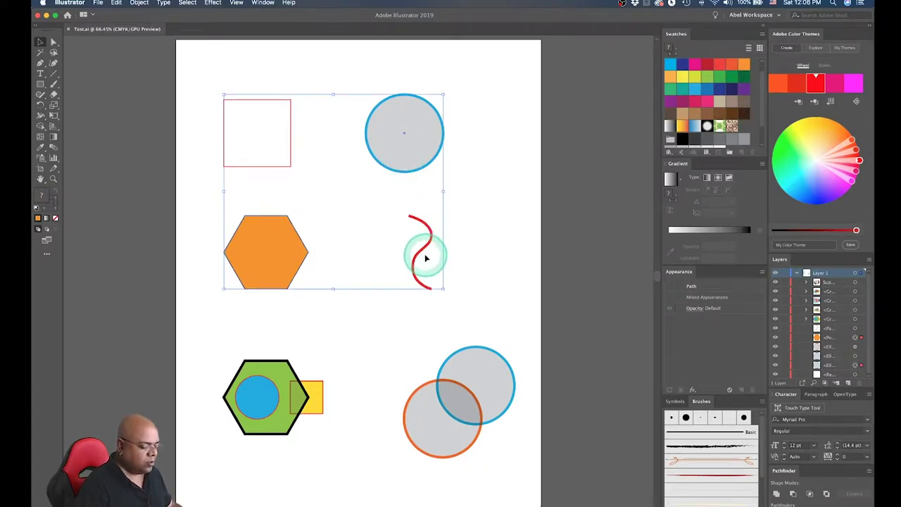
{"action": "left_click", "coordinate": [492, 402], "text": "shift"}
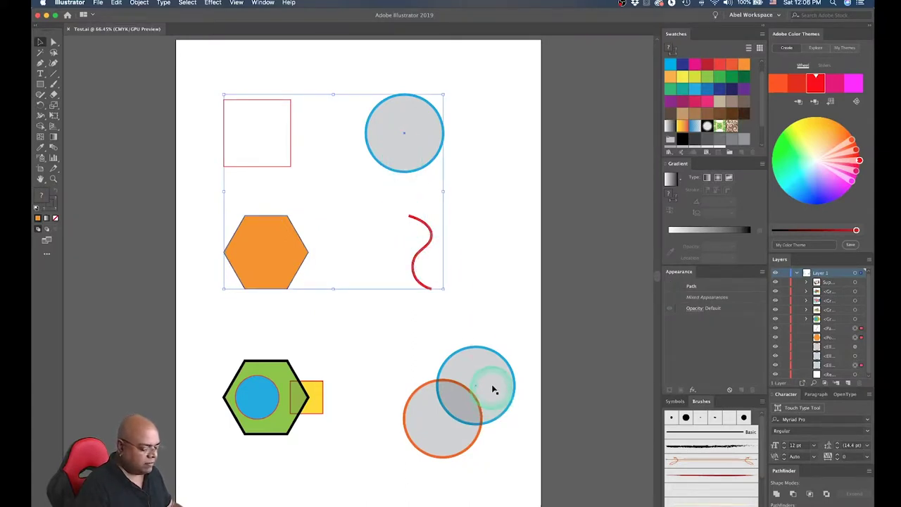
{"action": "left_click", "coordinate": [448, 435], "text": "shift"}
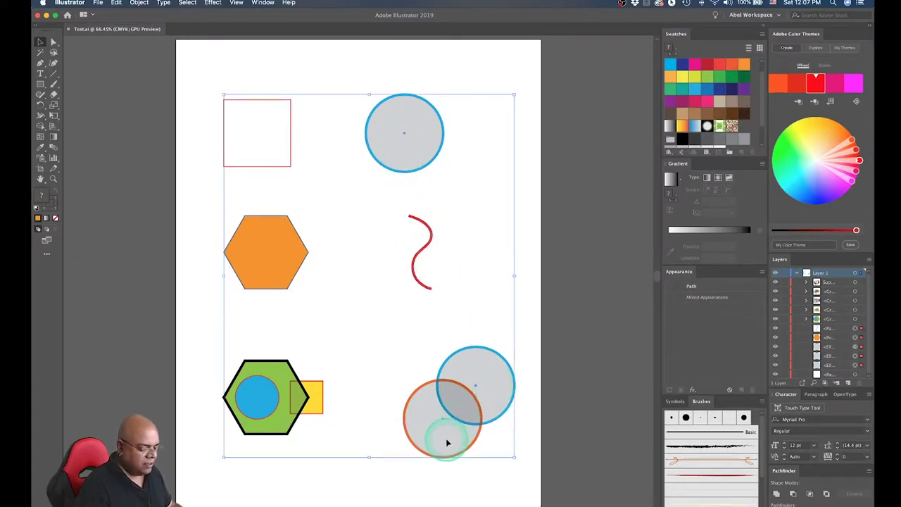
{"action": "left_click", "coordinate": [216, 292]}
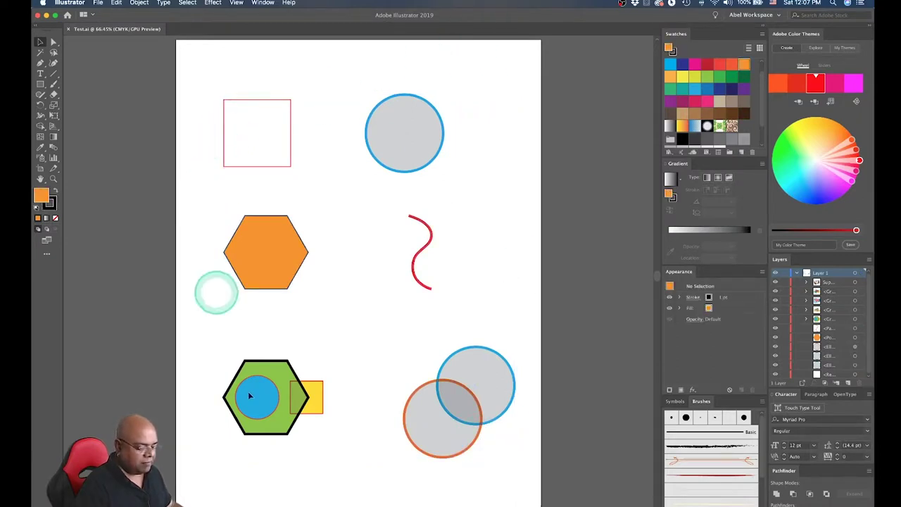
{"action": "left_click", "coordinate": [275, 423]}
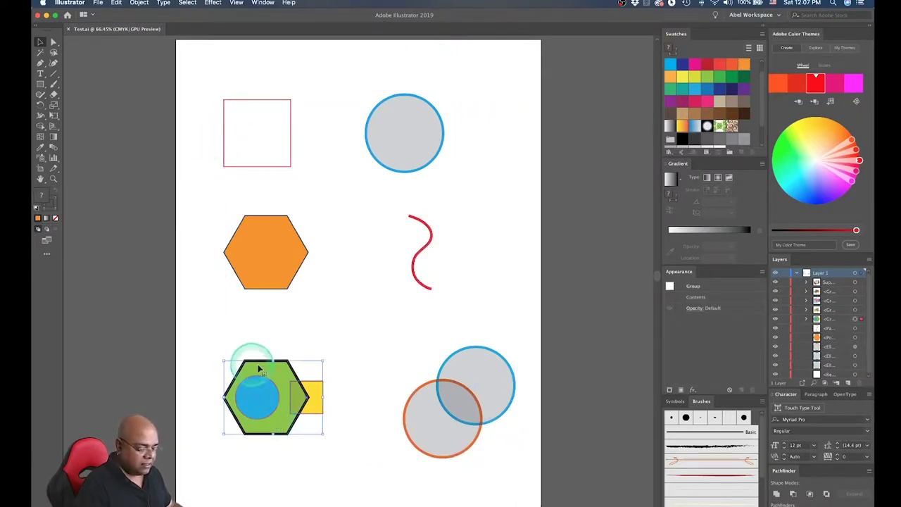
- Shift the green group and orange hexagon right, scaling the hexagon to about 174 × 201 pt
{"action": "mouse_move", "coordinate": [300, 400]}
{"action": "left_mouse_down"}
{"action": "mouse_move", "coordinate": [321, 389]}
{"action": "mouse_move", "coordinate": [304, 407]}
{"action": "left_mouse_up"}
{"action": "mouse_move", "coordinate": [271, 255]}
{"action": "left_mouse_down"}
{"action": "mouse_move", "coordinate": [345, 262]}
{"action": "mouse_move", "coordinate": [294, 251]}
{"action": "left_mouse_up"}
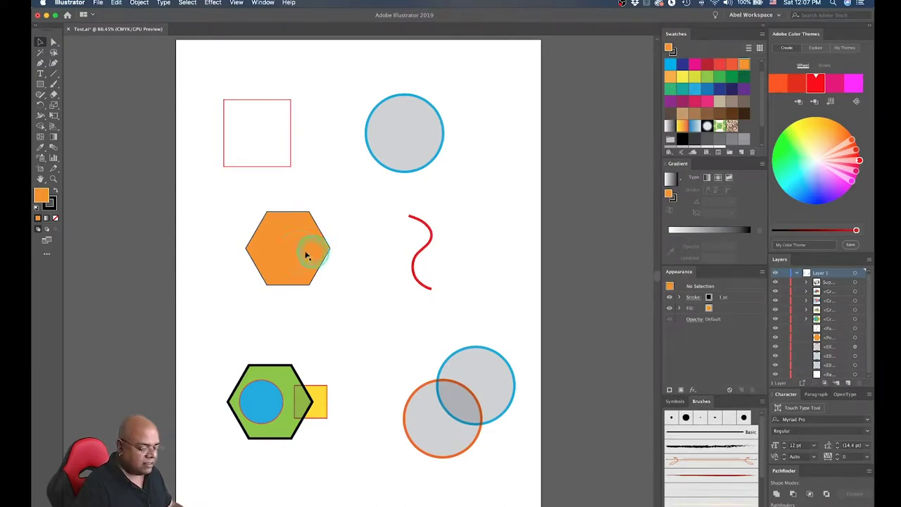
{"action": "left_click_drag", "start_coordinate": [295, 256], "coordinate": [318, 226]}
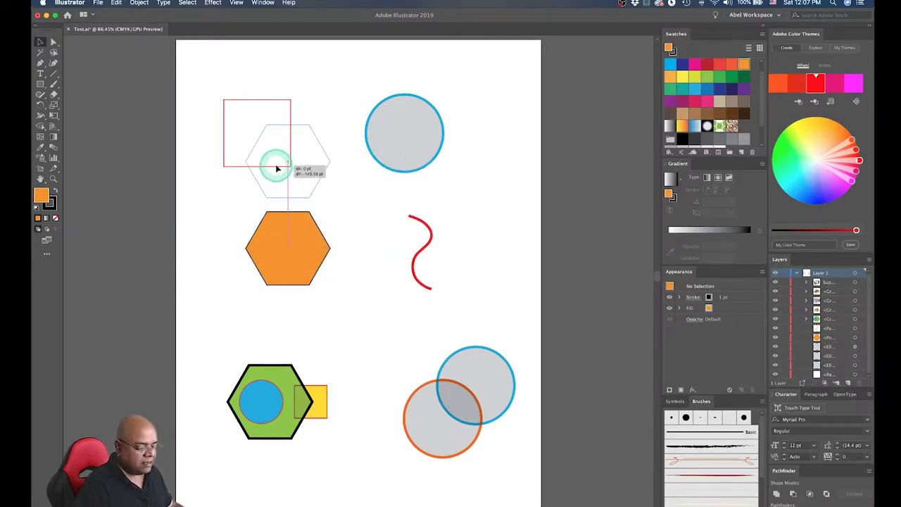
{"action": "mouse_move", "coordinate": [318, 225]}
{"action": "left_mouse_down"}
{"action": "mouse_move", "coordinate": [222, 168]}
{"action": "mouse_move", "coordinate": [202, 258]}
{"action": "mouse_move", "coordinate": [282, 321]}
{"action": "mouse_move", "coordinate": [298, 249]}
{"action": "mouse_move", "coordinate": [284, 256]}
{"action": "left_mouse_up"}
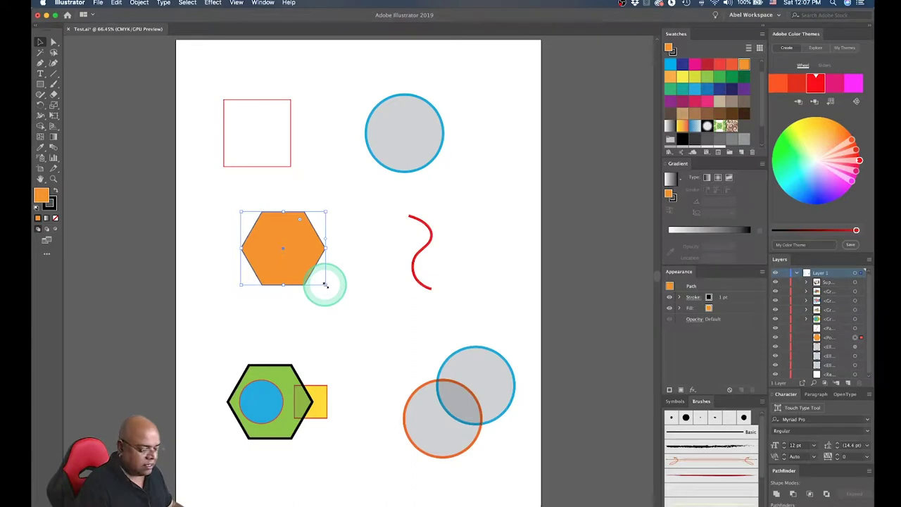
{"action": "mouse_move", "coordinate": [324, 284]}
{"action": "left_mouse_down"}
{"action": "mouse_move", "coordinate": [358, 317]}
{"action": "mouse_move", "coordinate": [336, 302]}
{"action": "mouse_move", "coordinate": [356, 328]}
{"action": "mouse_move", "coordinate": [344, 317]}
{"action": "left_mouse_up"}
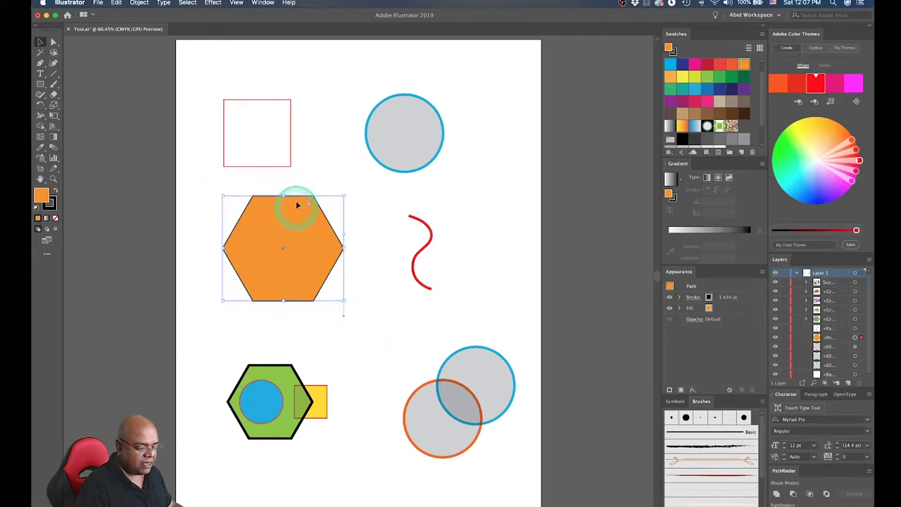
- Stretch the red square into a wide, short rectangle
{"action": "left_click", "coordinate": [288, 166]}
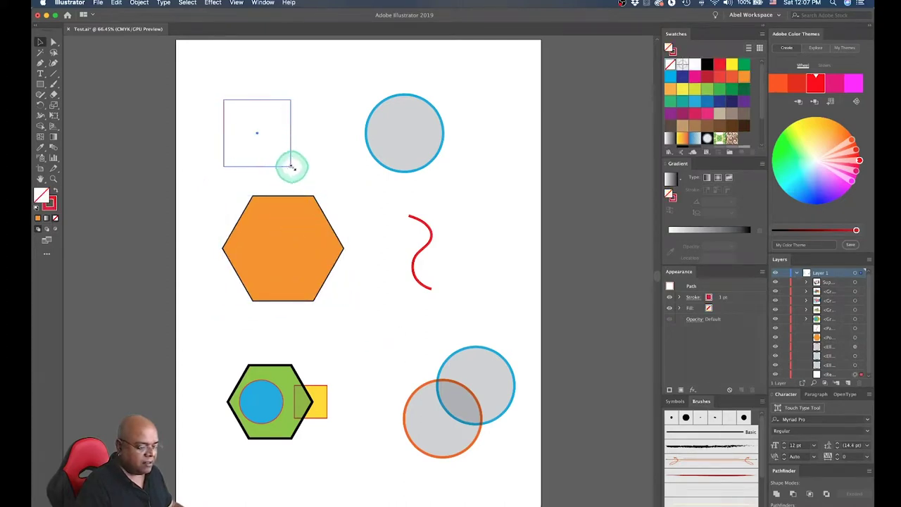
{"action": "mouse_move", "coordinate": [290, 167]}
{"action": "left_mouse_down"}
{"action": "mouse_move", "coordinate": [321, 198]}
{"action": "mouse_move", "coordinate": [290, 166]}
{"action": "mouse_move", "coordinate": [343, 146]}
{"action": "left_mouse_up"}
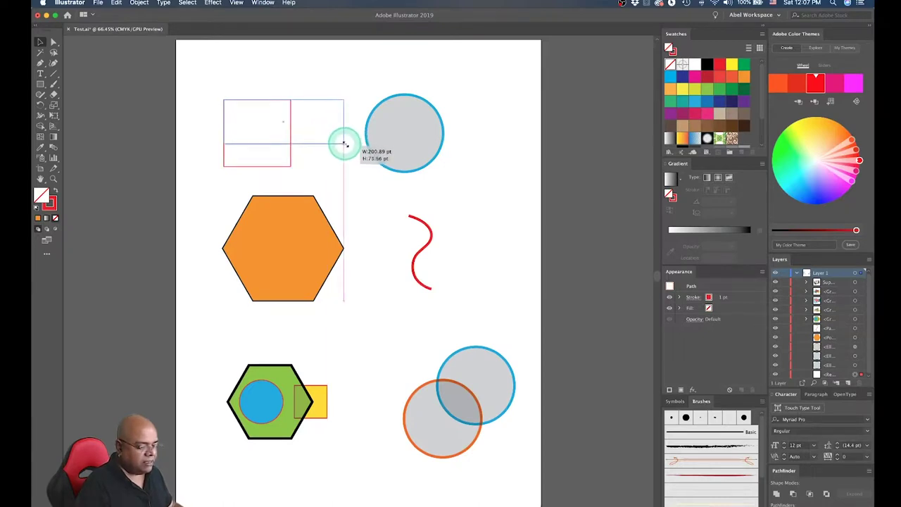
{"action": "mouse_move", "coordinate": [343, 146]}
{"action": "left_mouse_down"}
{"action": "mouse_move", "coordinate": [118, 91]}
{"action": "mouse_move", "coordinate": [91, 143]}
{"action": "mouse_move", "coordinate": [318, 169]}
{"action": "mouse_move", "coordinate": [346, 161]}
{"action": "mouse_move", "coordinate": [365, 140]}
{"action": "mouse_move", "coordinate": [318, 138]}
{"action": "mouse_move", "coordinate": [337, 140]}
{"action": "left_mouse_up"}
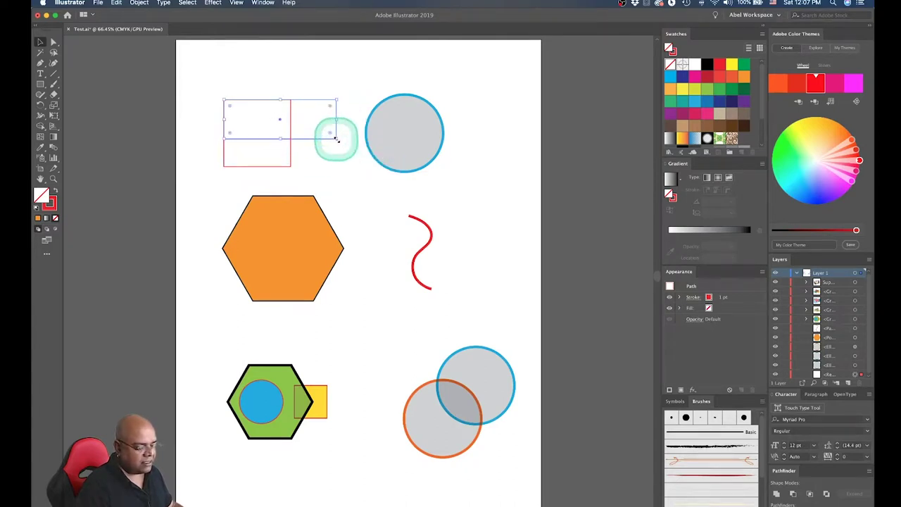
- Stretch the grey circle into an ellipse, then undo it to restore its size
{"action": "left_click", "coordinate": [412, 145]}
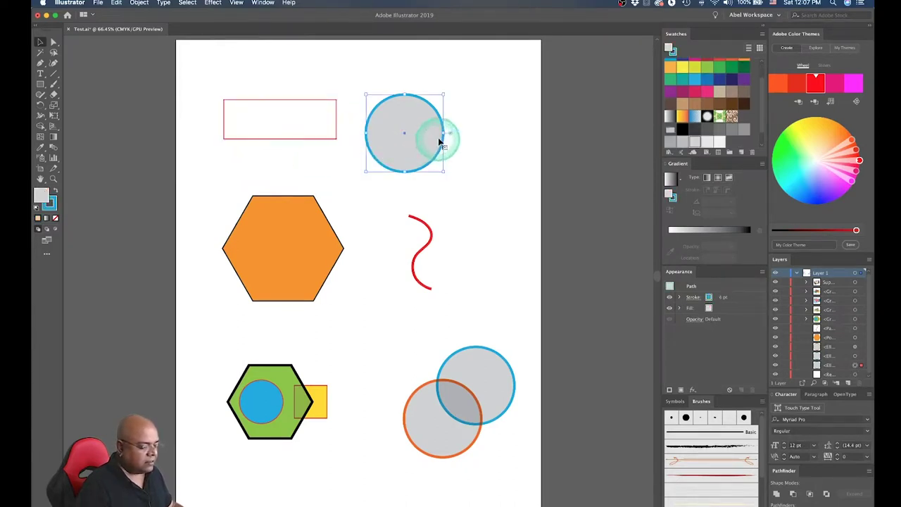
{"action": "left_click_drag", "start_coordinate": [443, 132], "coordinate": [505, 133]}
{"action": "key", "text": "super+z"}
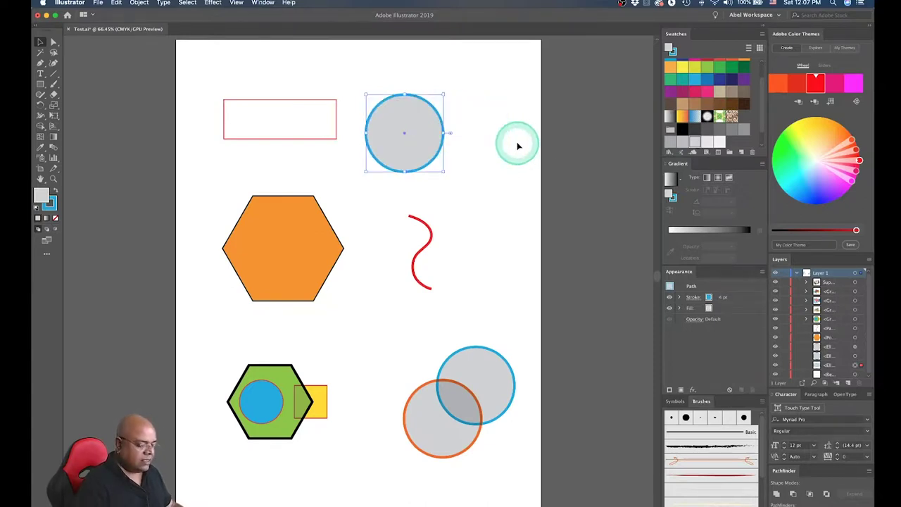
- Select the orange hexagon and switch to Direct Selection to show its anchor points
{"action": "left_click", "coordinate": [362, 210]}
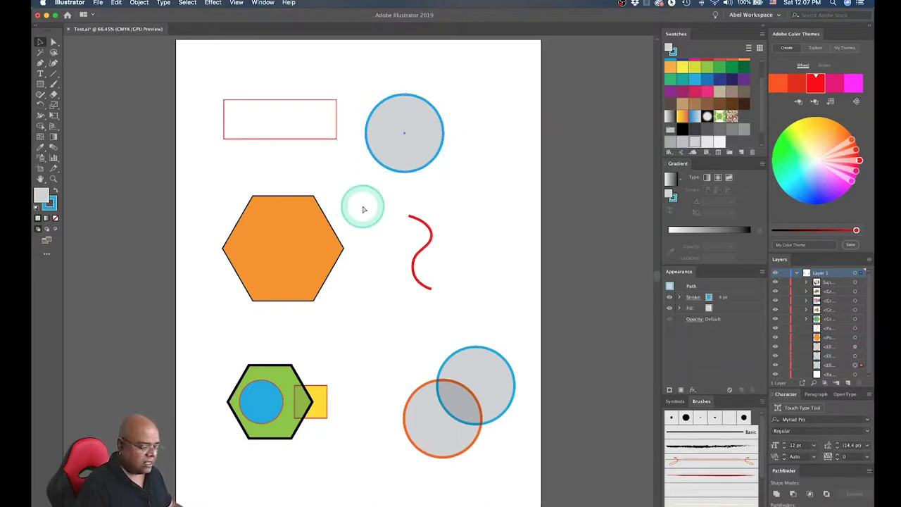
{"action": "left_click", "coordinate": [286, 284]}
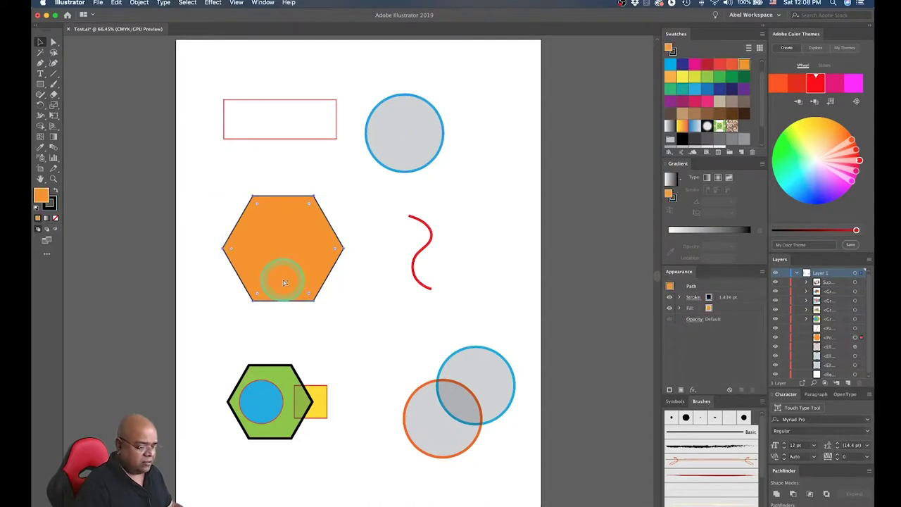
{"action": "left_click", "coordinate": [330, 268]}
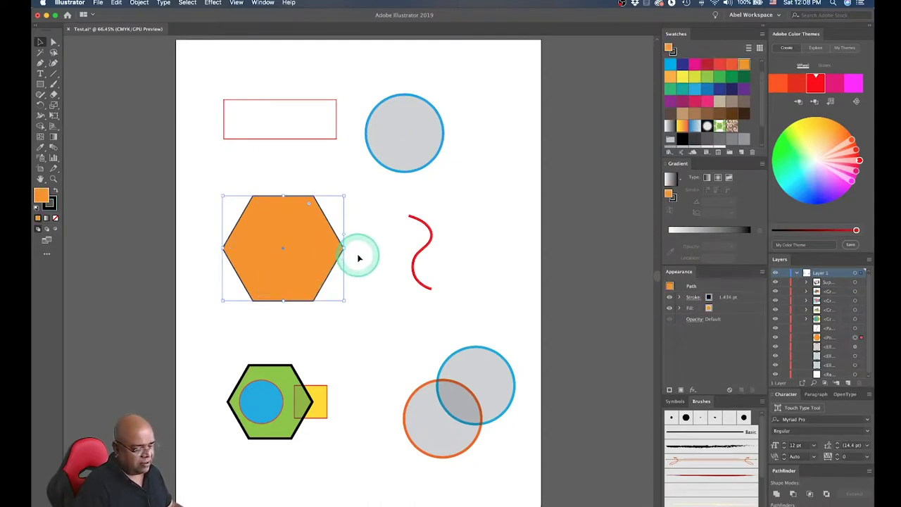
{"action": "key", "text": "a"}
{"action": "left_click", "coordinate": [342, 249]}
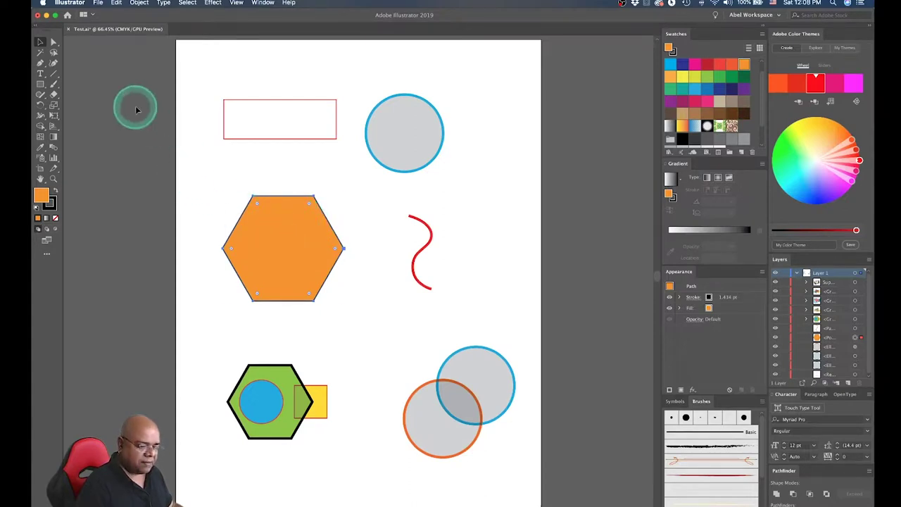
{"action": "key", "text": "v"}
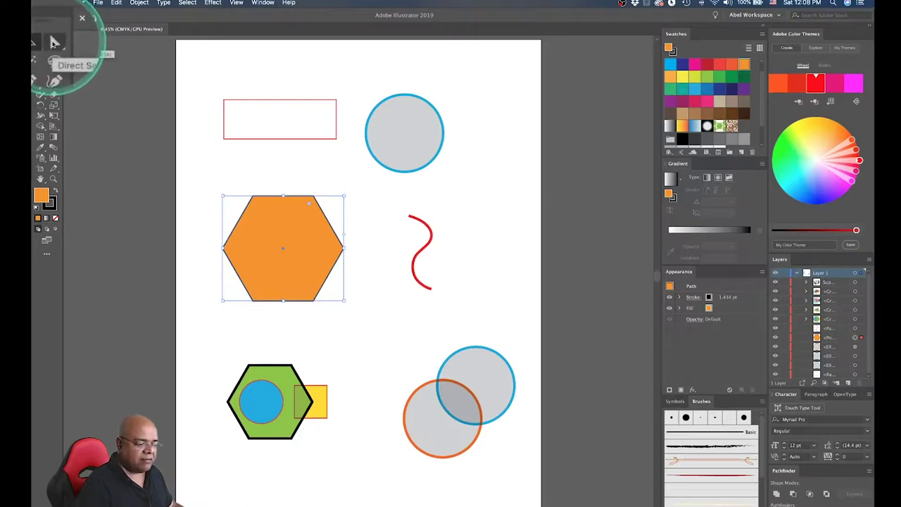
{"action": "left_click", "coordinate": [55, 42]}
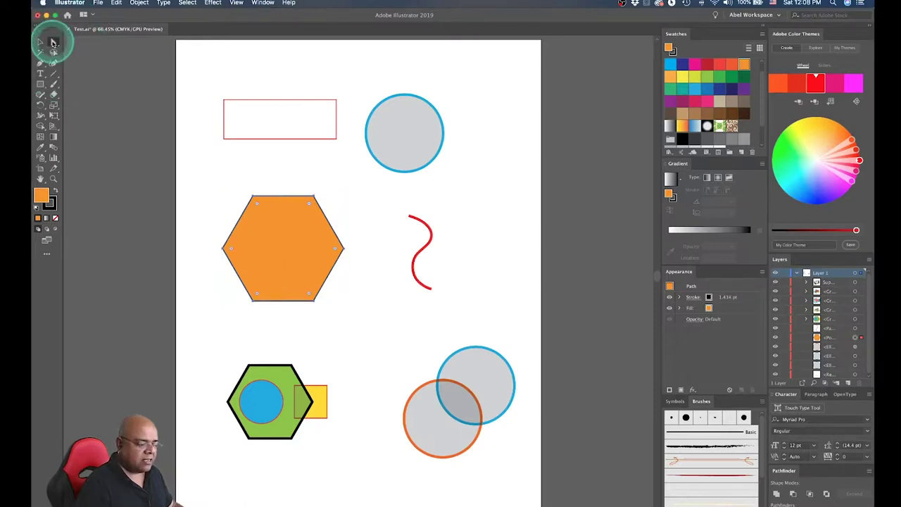
- Select the red rectangle's path and its bottom-left anchor point
{"action": "left_click", "coordinate": [286, 141]}
{"action": "left_click", "coordinate": [221, 139]}
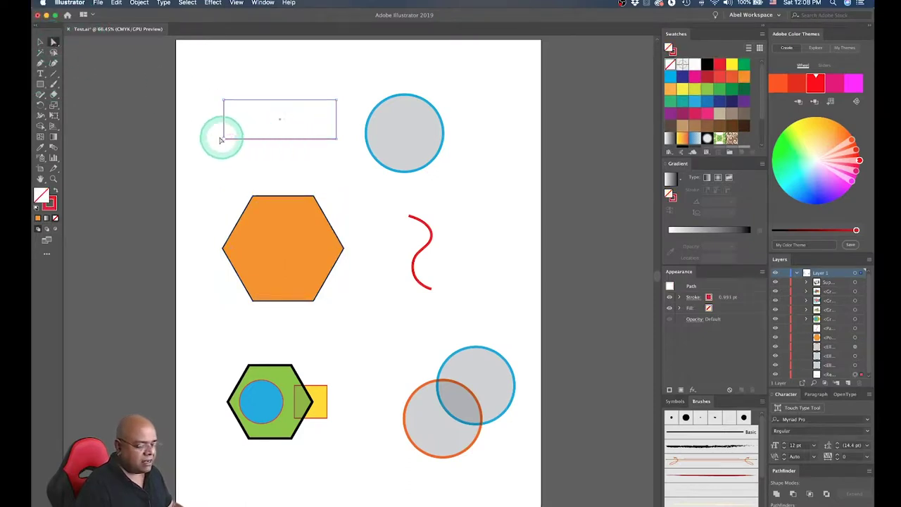
{"action": "left_click", "coordinate": [223, 140]}
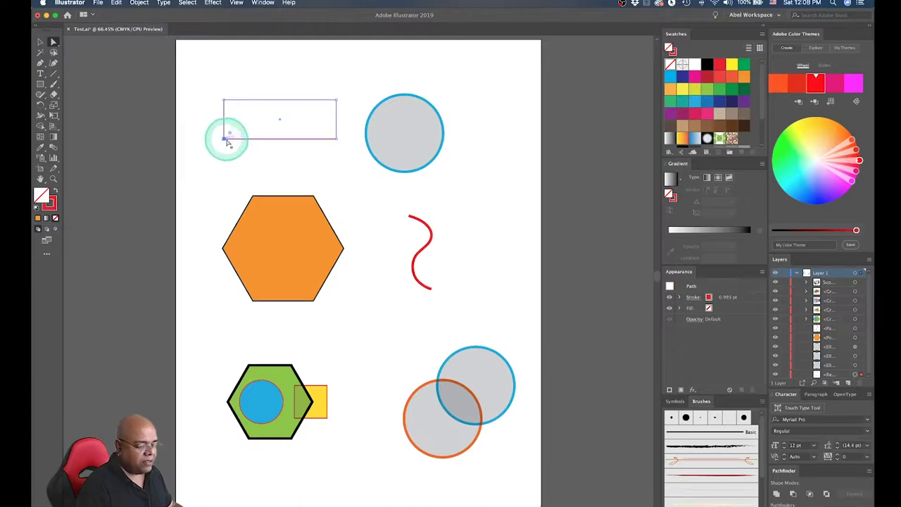
{"action": "left_click", "coordinate": [350, 149]}
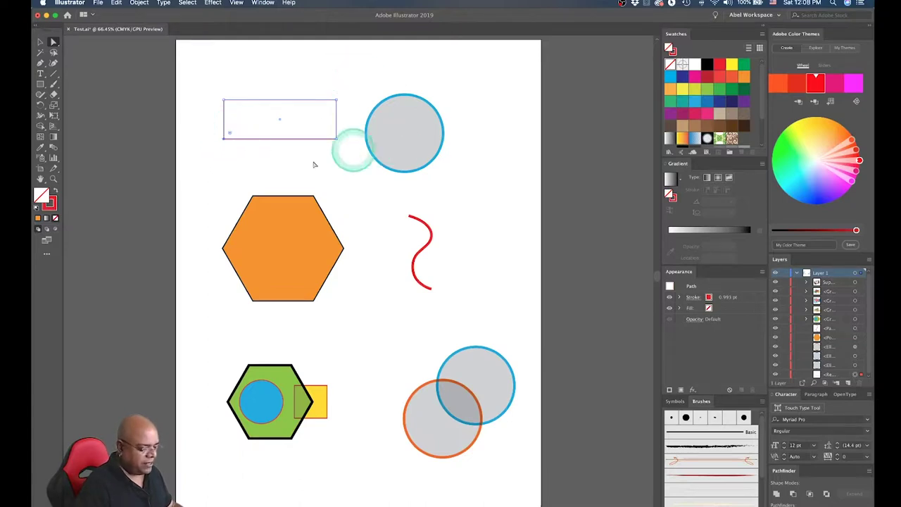
{"action": "left_click", "coordinate": [225, 139]}
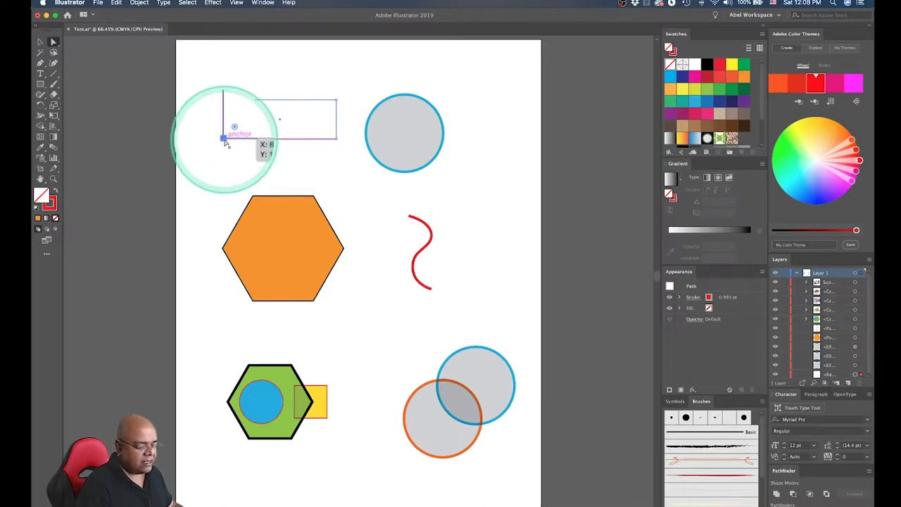
- Drag the bottom-left and top-left anchors outward into a trapezoid with a taller left side
{"action": "mouse_move", "coordinate": [224, 140]}
{"action": "left_mouse_down"}
{"action": "mouse_move", "coordinate": [224, 100]}
{"action": "mouse_move", "coordinate": [337, 150]}
{"action": "mouse_move", "coordinate": [224, 140]}
{"action": "mouse_move", "coordinate": [209, 159]}
{"action": "left_mouse_up"}
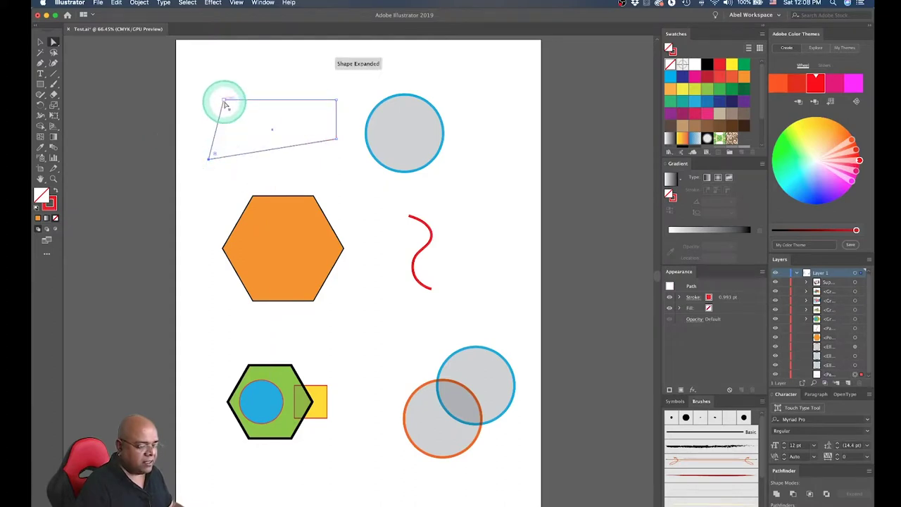
{"action": "left_click_drag", "start_coordinate": [224, 104], "coordinate": [211, 82]}
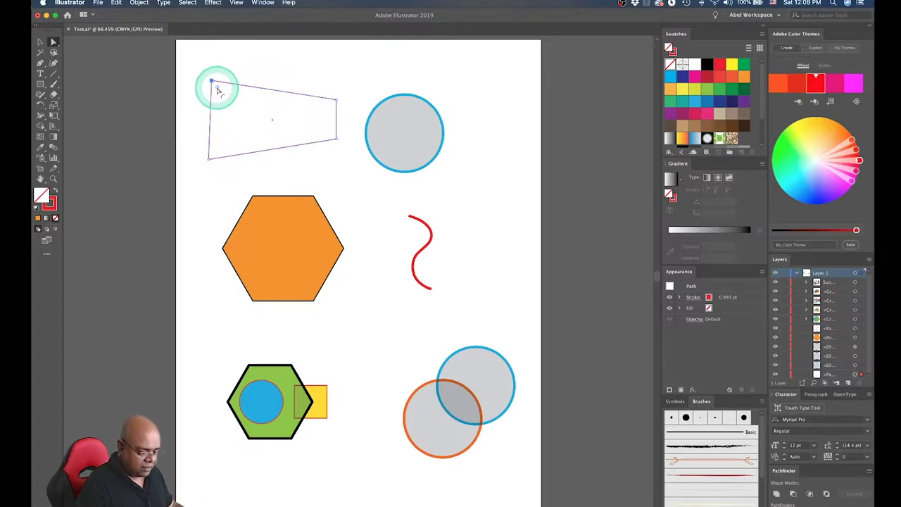
{"action": "left_click", "coordinate": [265, 96]}
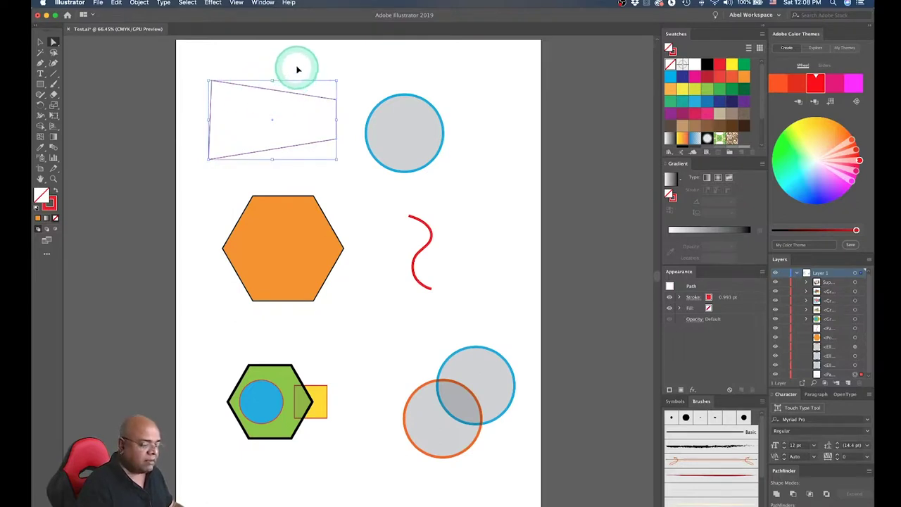
{"action": "left_click", "coordinate": [296, 95]}
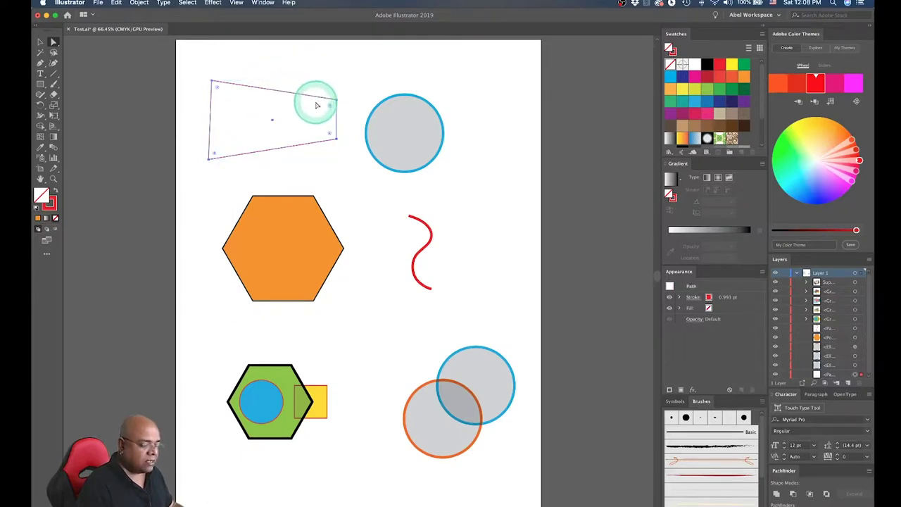
{"action": "left_click", "coordinate": [330, 106]}
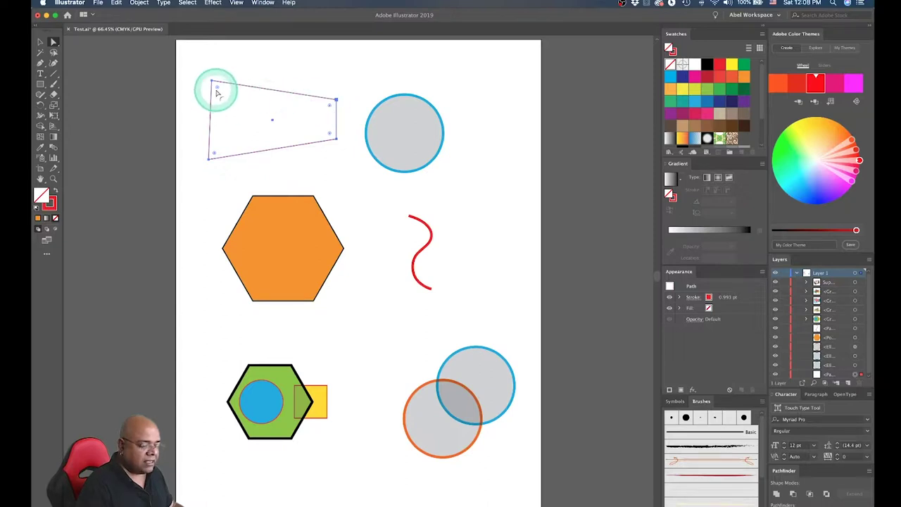
{"action": "left_click", "coordinate": [209, 159]}
{"action": "left_click", "coordinate": [211, 82]}
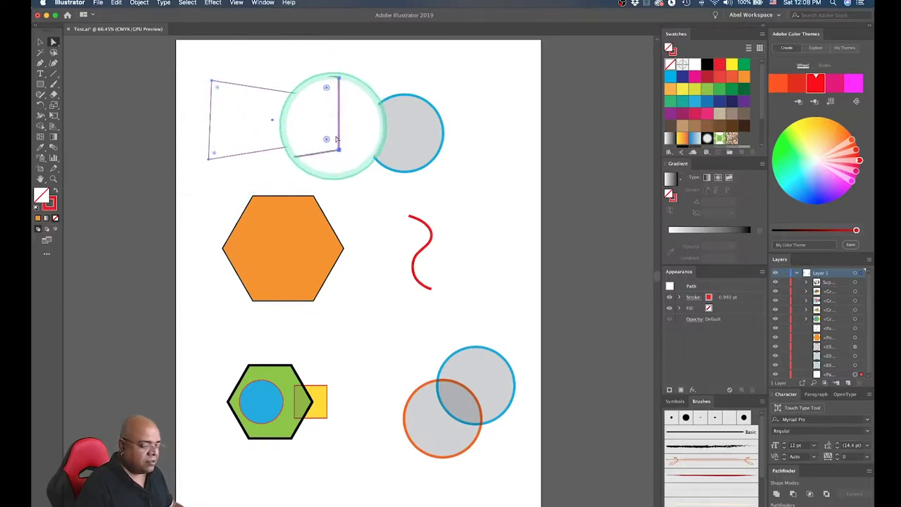
- Round only the trapezoid's top-left corner into a broad arc, keeping other corners sharp
{"action": "left_click_drag", "start_coordinate": [331, 136], "coordinate": [316, 127]}
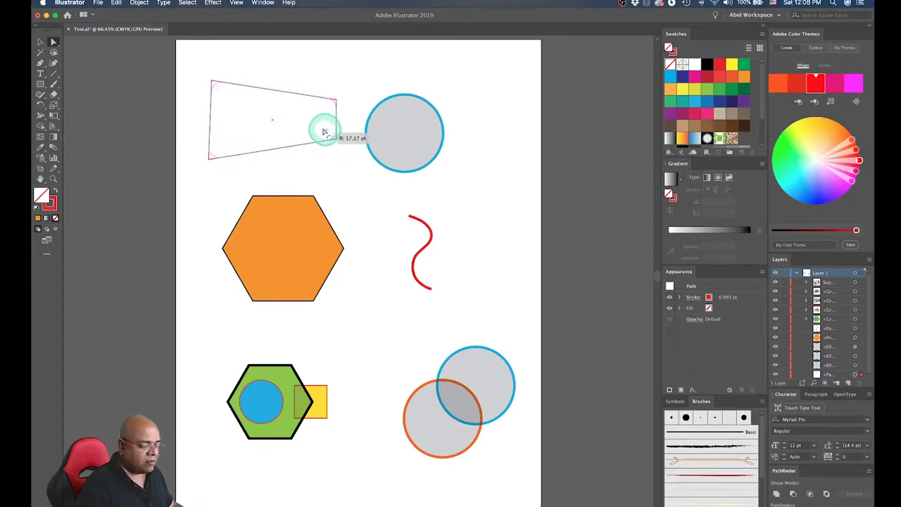
{"action": "key", "text": "super+z"}
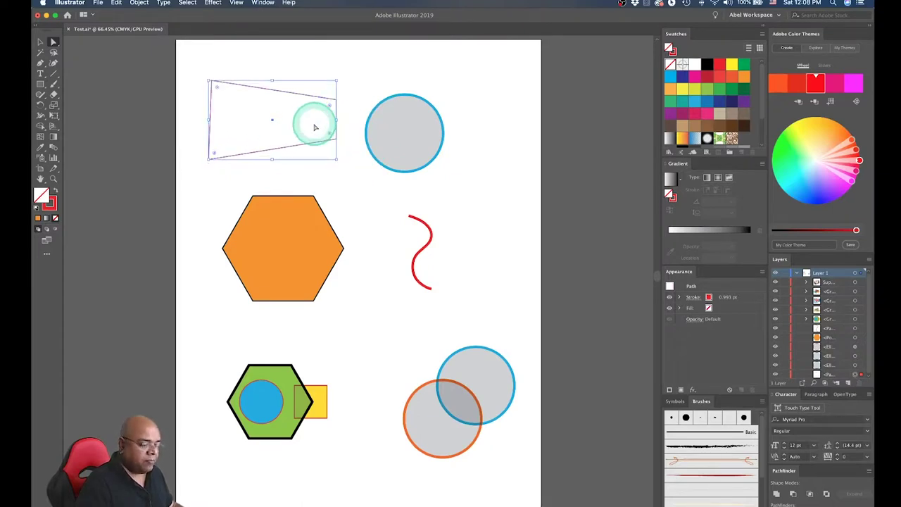
{"action": "left_click", "coordinate": [211, 82]}
{"action": "left_click_drag", "start_coordinate": [217, 86], "coordinate": [231, 101]}
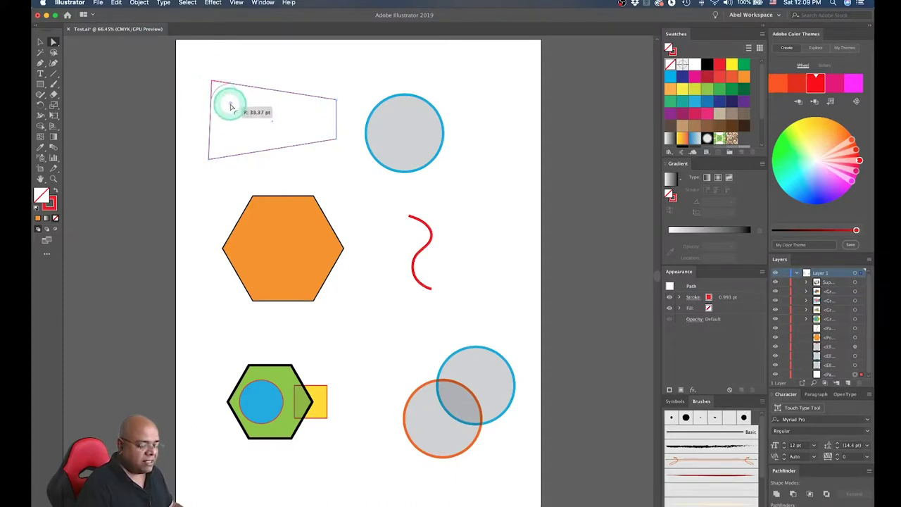
{"action": "key", "text": "super+z"}
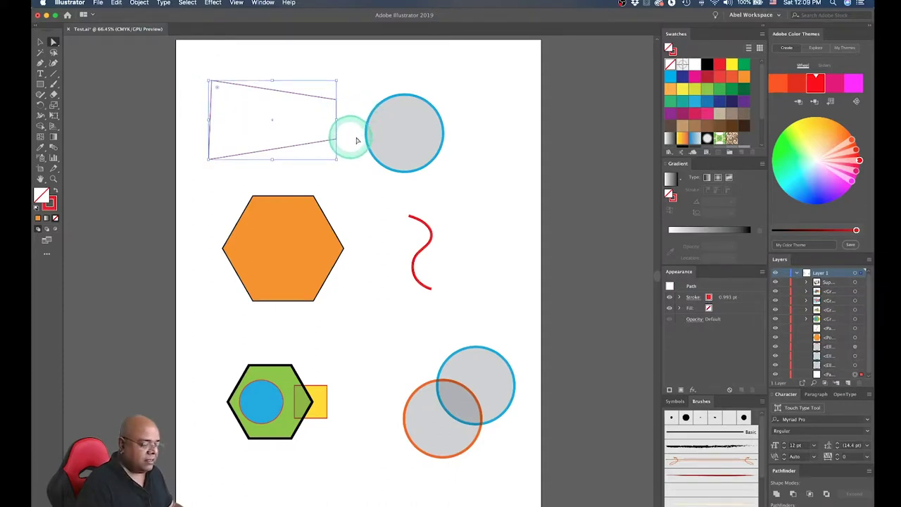
{"action": "left_click_drag", "start_coordinate": [336, 139], "coordinate": [296, 120]}
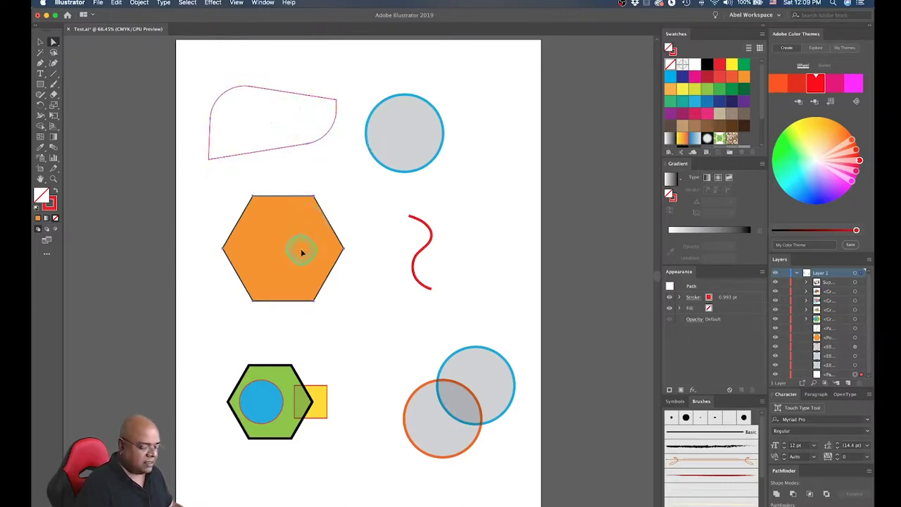
- Drag the red S-curve's anchors and handles into a longer sweep
{"action": "left_click", "coordinate": [416, 256]}
{"action": "left_click", "coordinate": [417, 213]}
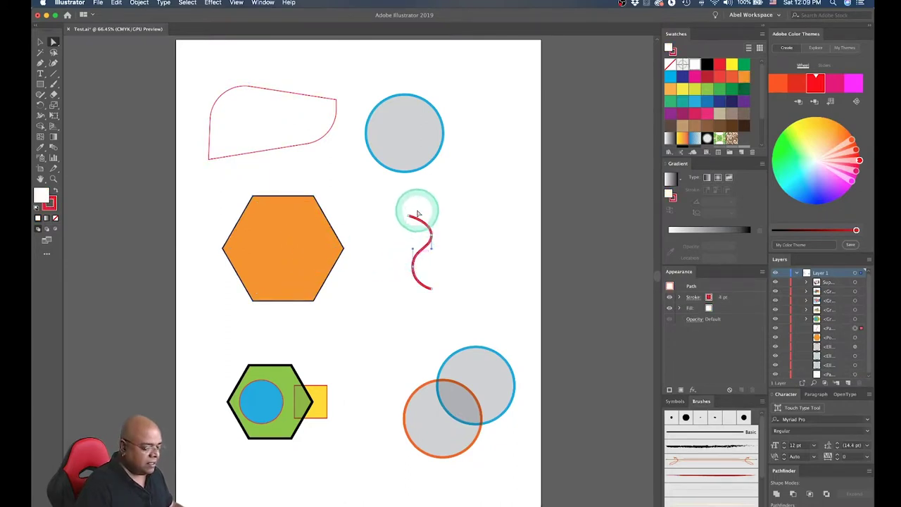
{"action": "left_click_drag", "start_coordinate": [418, 214], "coordinate": [476, 200]}
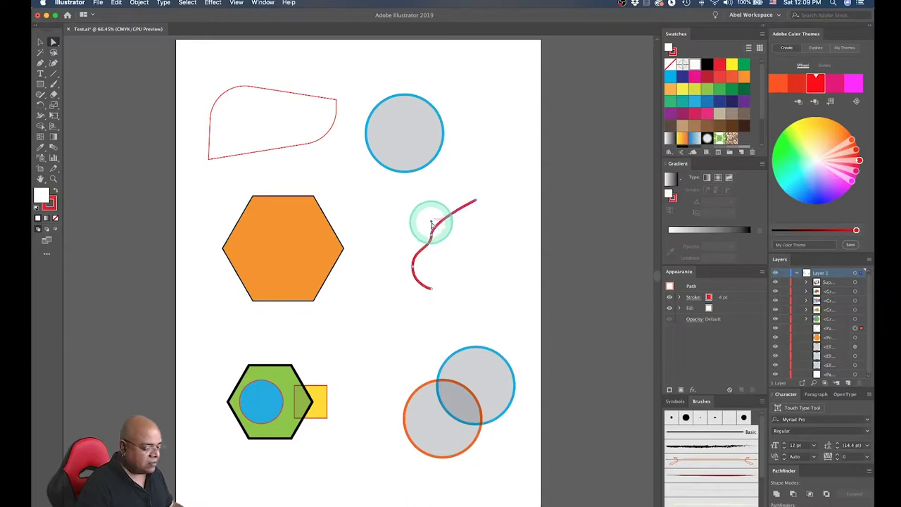
{"action": "left_click_drag", "start_coordinate": [432, 224], "coordinate": [413, 271]}
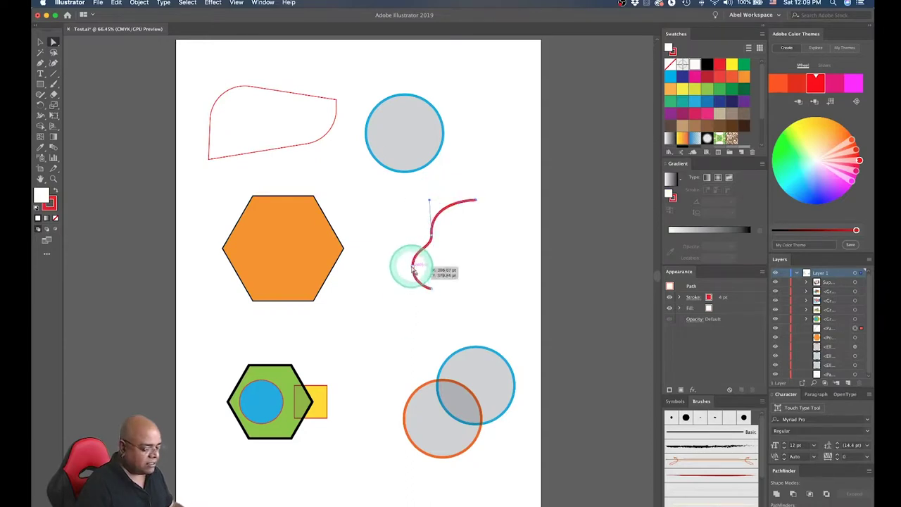
{"action": "left_click_drag", "start_coordinate": [413, 271], "coordinate": [414, 317]}
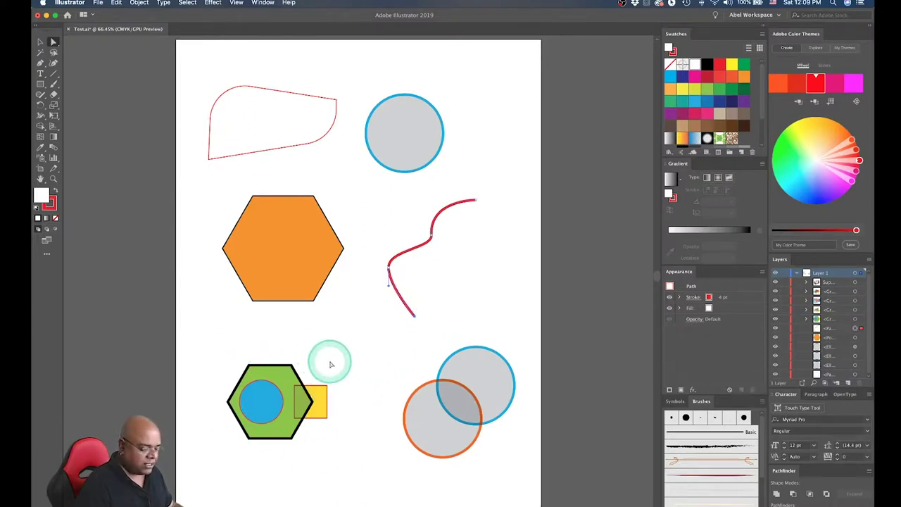
- Move the yellow rectangle up-left and pull its bottom-right corner down into a point
{"action": "left_click", "coordinate": [320, 406]}
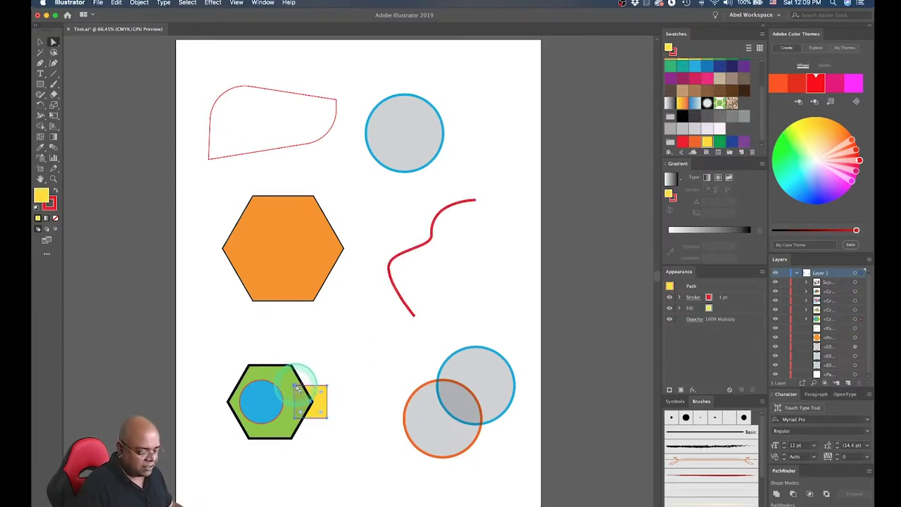
{"action": "left_click_drag", "start_coordinate": [295, 388], "coordinate": [291, 381]}
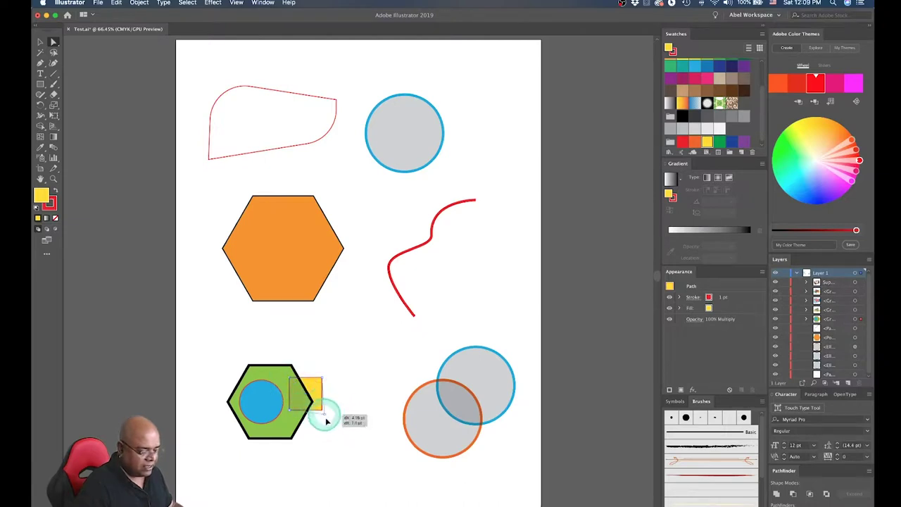
{"action": "left_click_drag", "start_coordinate": [323, 414], "coordinate": [329, 430]}
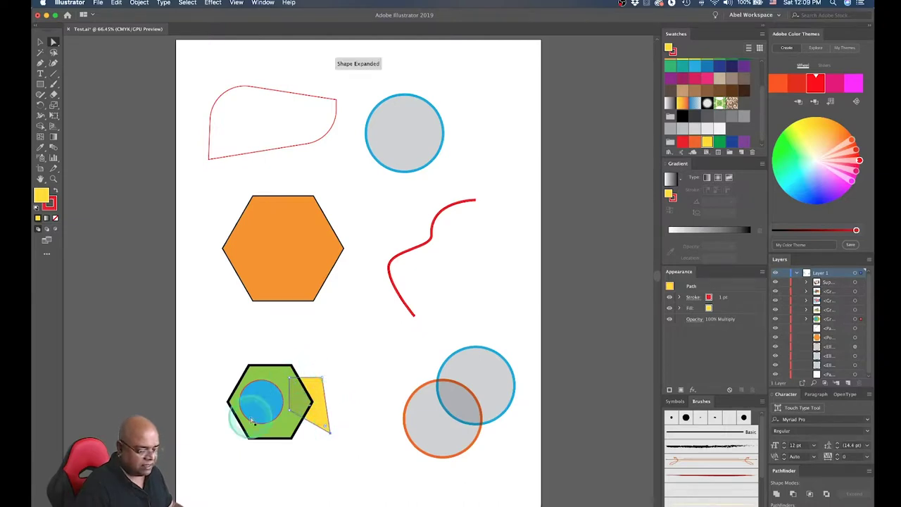
{"action": "left_click_drag", "start_coordinate": [257, 397], "coordinate": [250, 367]}
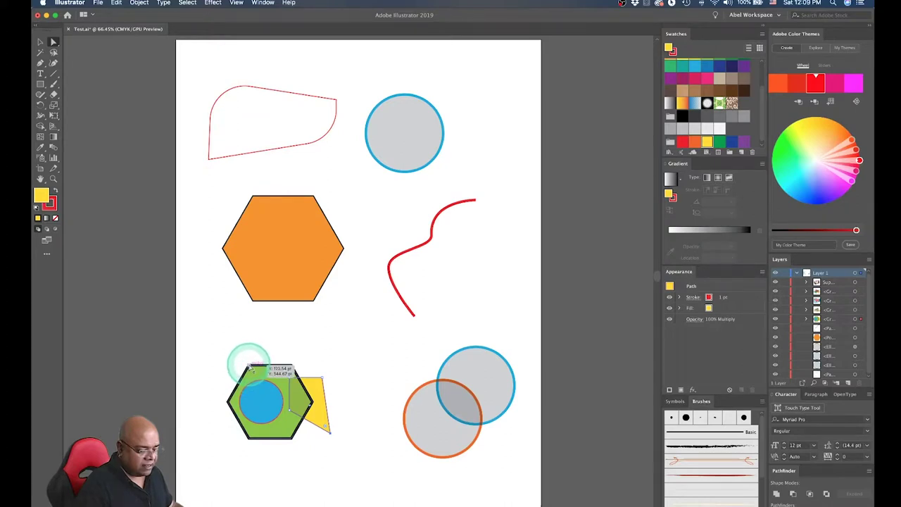
- Round the green hexagon's corners to about 40 pt, then deselect
{"action": "left_click", "coordinate": [251, 368]}
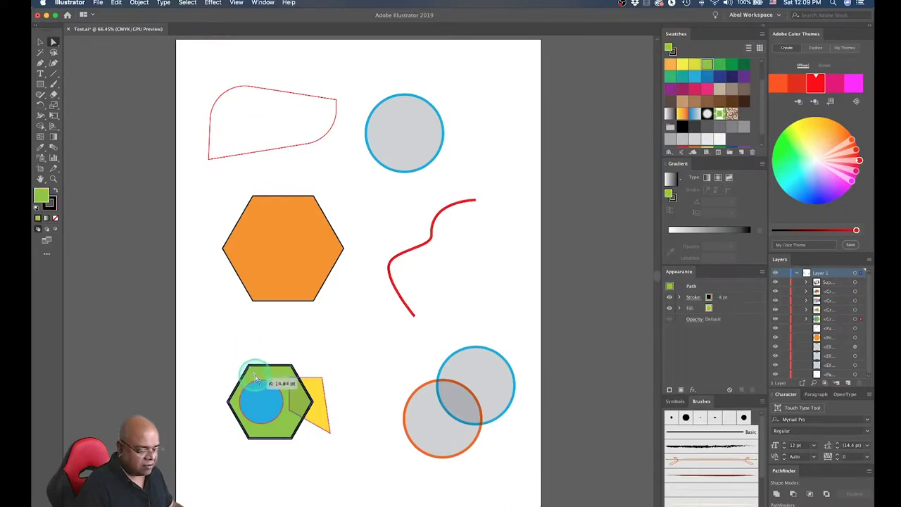
{"action": "left_click_drag", "start_coordinate": [256, 378], "coordinate": [251, 369]}
{"action": "left_click", "coordinate": [348, 347]}
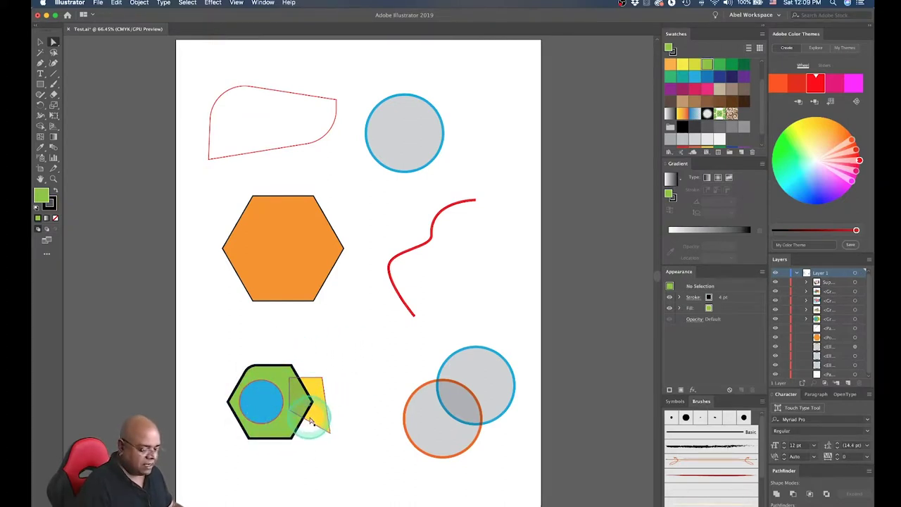
{"action": "left_click", "coordinate": [267, 437]}
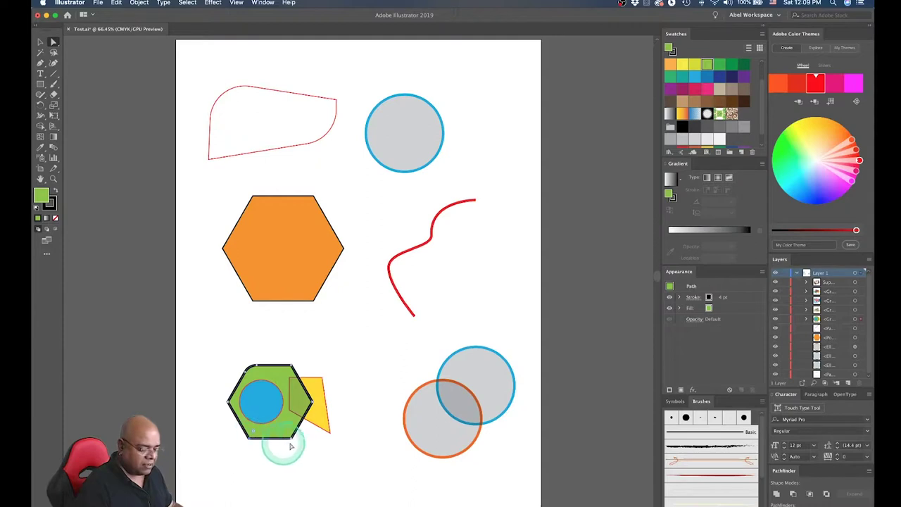
{"action": "left_click_drag", "start_coordinate": [295, 441], "coordinate": [253, 440]}
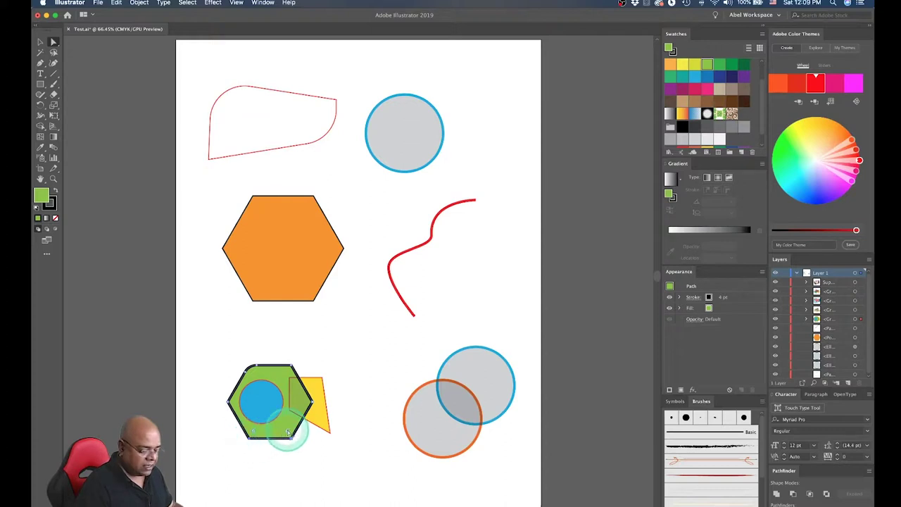
{"action": "left_click_drag", "start_coordinate": [287, 432], "coordinate": [277, 416]}
{"action": "left_click", "coordinate": [346, 459]}
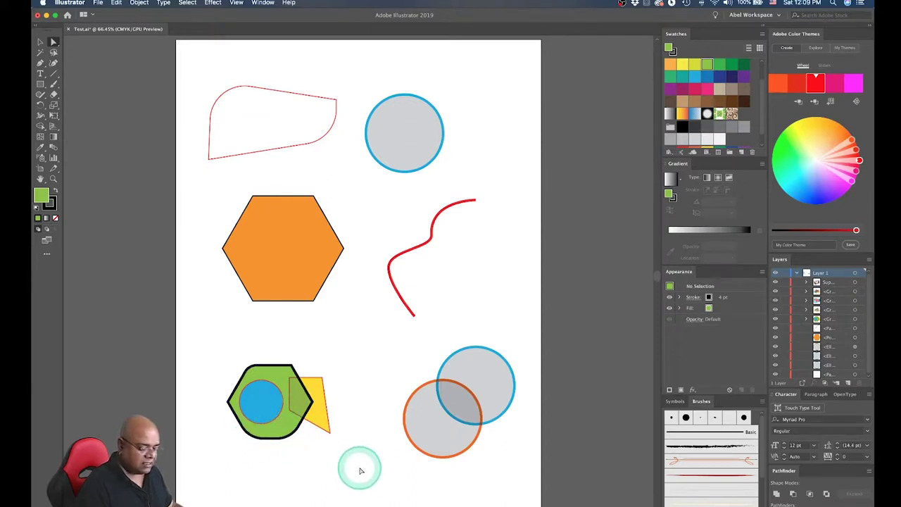
{"action": "left_click", "coordinate": [369, 467]}
{"action": "left_click", "coordinate": [464, 436]}
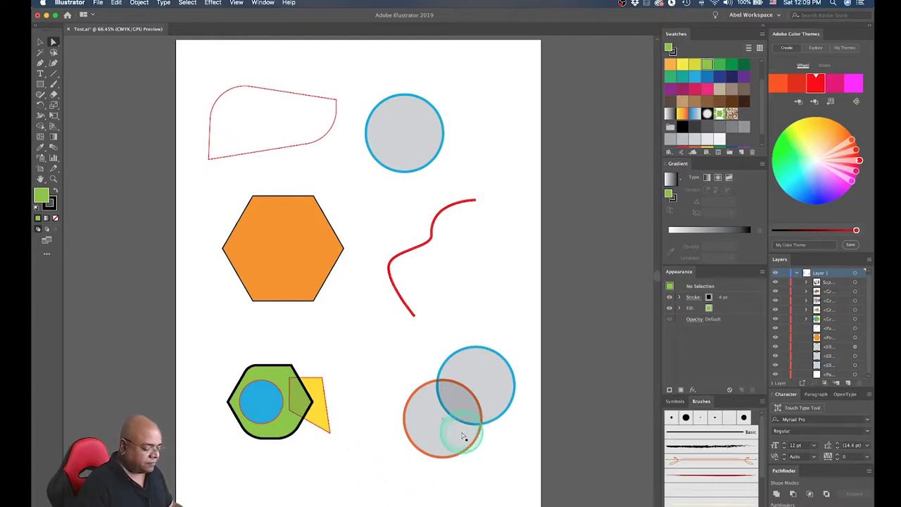
{"action": "left_click", "coordinate": [269, 304]}
{"action": "left_click", "coordinate": [55, 41]}
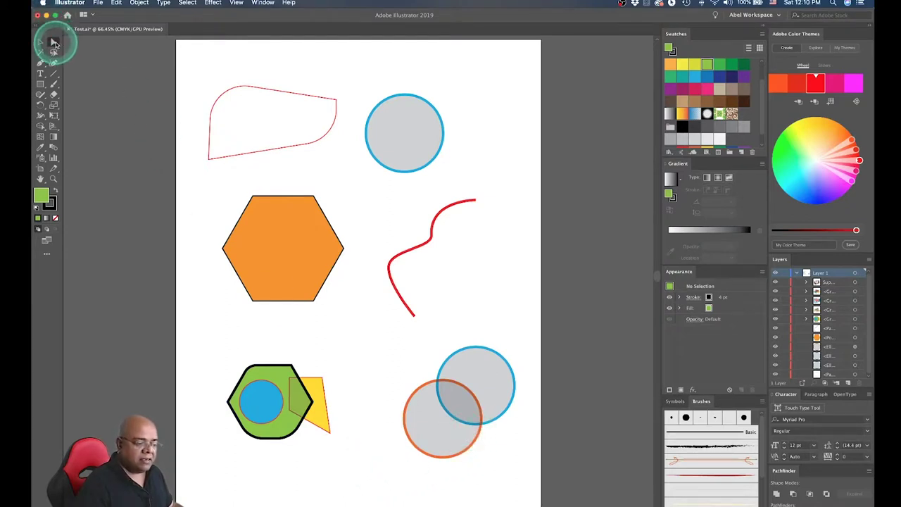
- Switch to the Group Selection Tool
{"action": "left_click", "coordinate": [54, 43]}
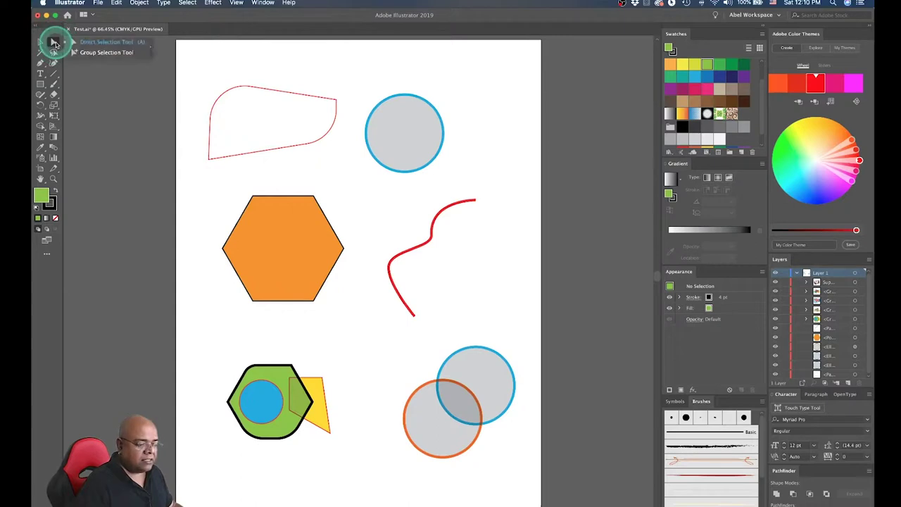
{"action": "left_click_drag", "start_coordinate": [54, 43], "coordinate": [75, 54]}
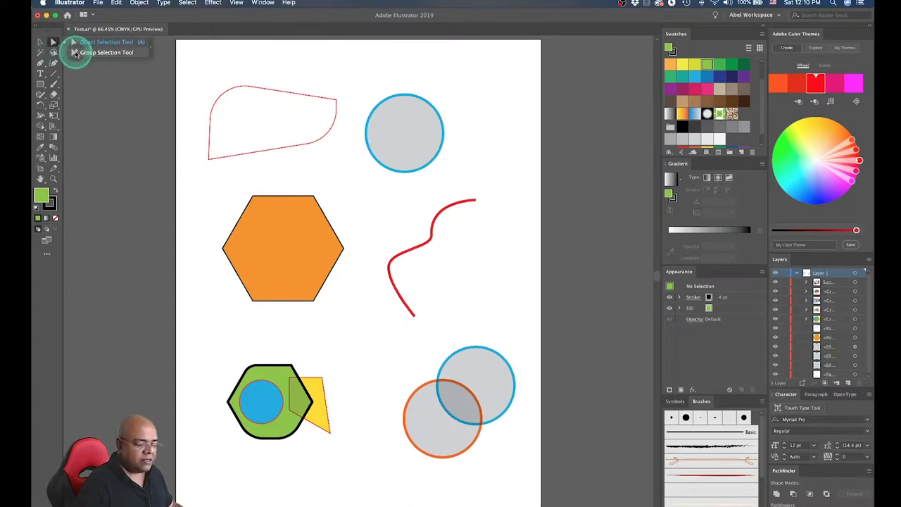
{"action": "left_click_drag", "start_coordinate": [75, 53], "coordinate": [75, 55]}
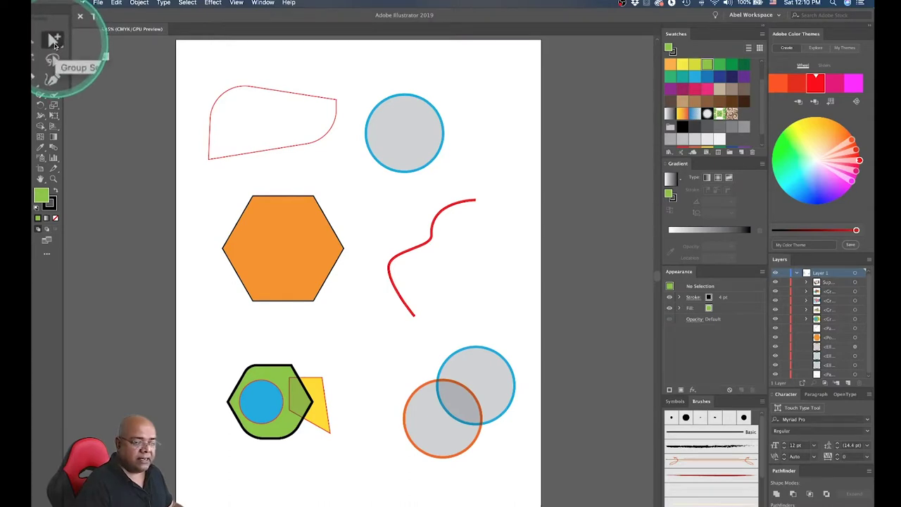
- Select the yellow shape's group and move the green hexagon group up and right
{"action": "left_click", "coordinate": [317, 396]}
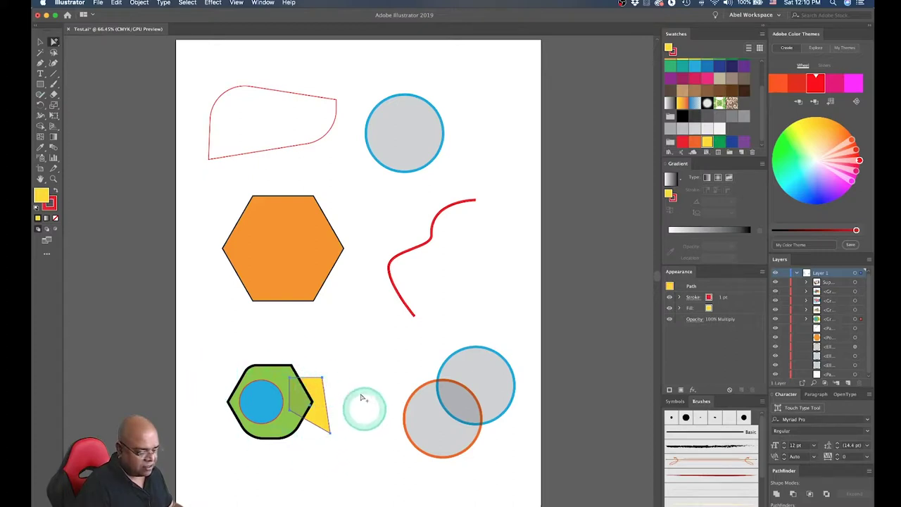
{"action": "left_click", "coordinate": [317, 391], "text": "alt"}
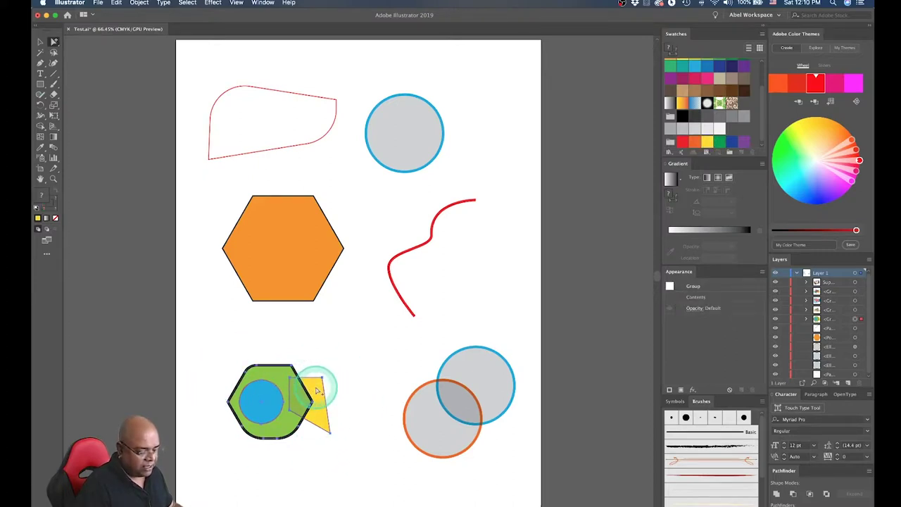
{"action": "left_click", "coordinate": [350, 401]}
{"action": "left_click", "coordinate": [317, 392]}
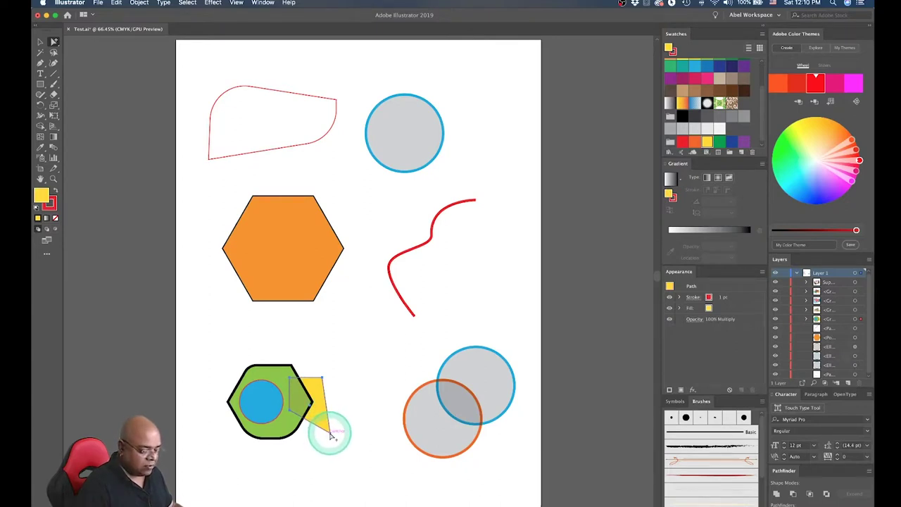
{"action": "left_click", "coordinate": [331, 435]}
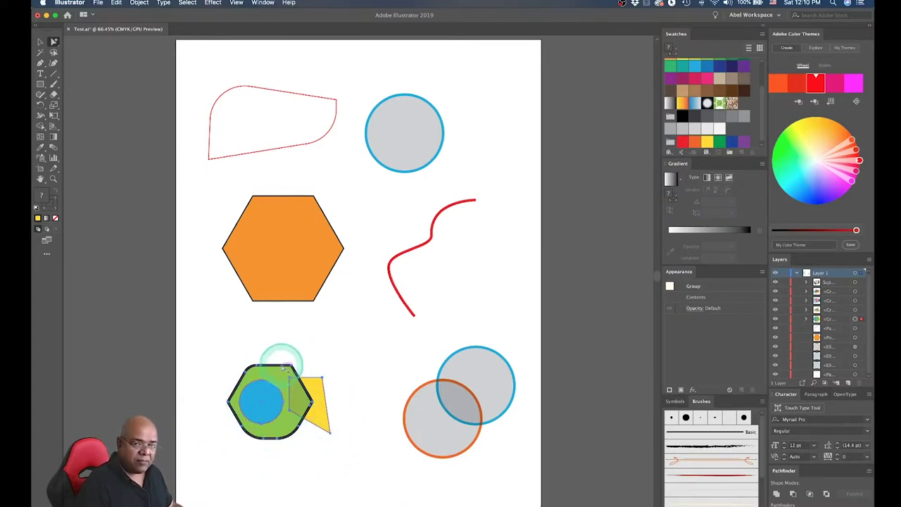
{"action": "left_click_drag", "start_coordinate": [316, 391], "coordinate": [338, 357]}
{"action": "left_click", "coordinate": [251, 408]}
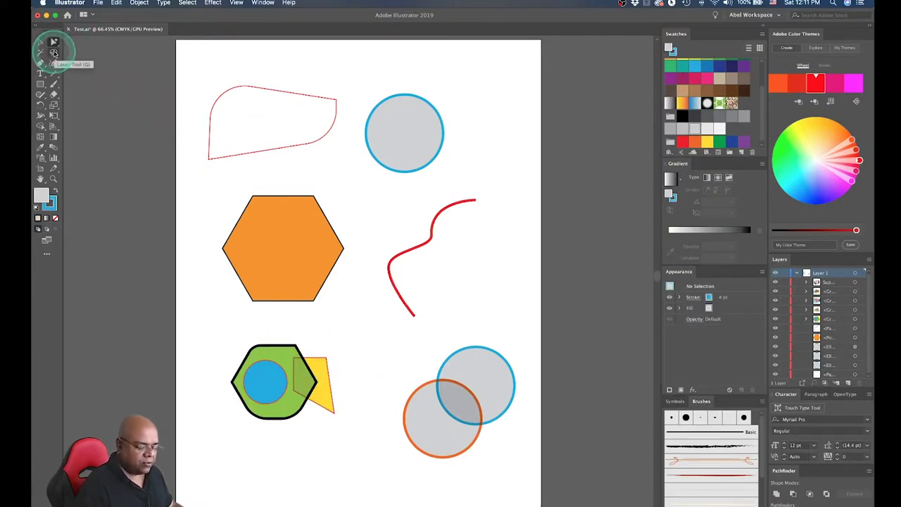
- Lasso the rounded outlined shape, nudge it slightly down, then lasso it with the red curve
{"action": "left_click", "coordinate": [53, 52]}
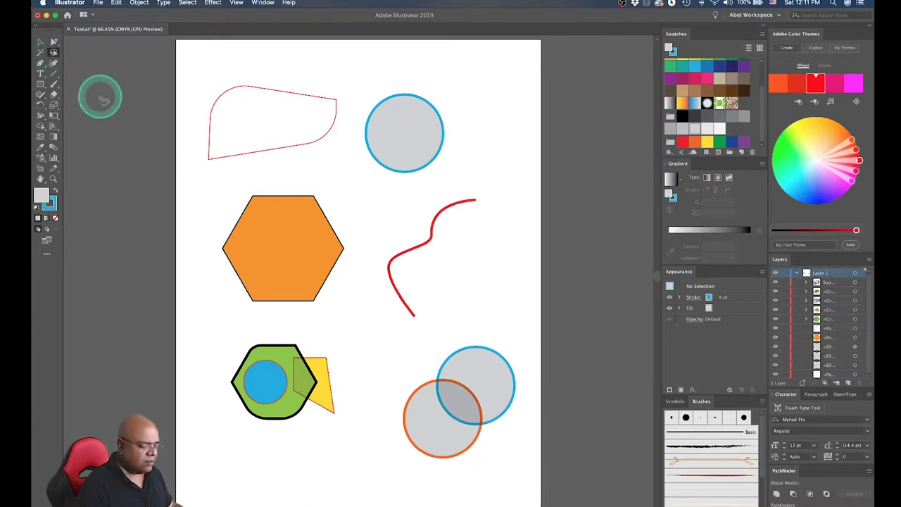
{"action": "mouse_move", "coordinate": [199, 149]}
{"action": "left_mouse_down"}
{"action": "mouse_move", "coordinate": [198, 176]}
{"action": "mouse_move", "coordinate": [198, 161]}
{"action": "left_mouse_up"}
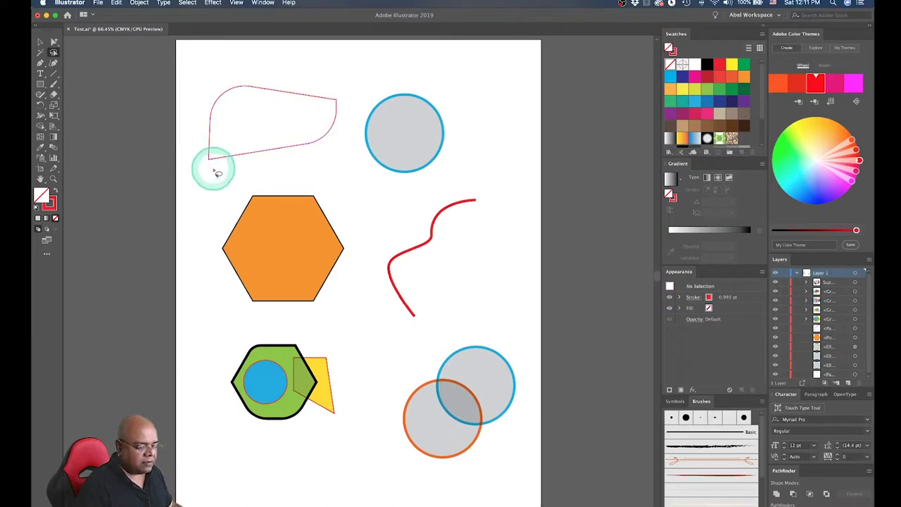
{"action": "mouse_move", "coordinate": [197, 148]}
{"action": "left_mouse_down"}
{"action": "mouse_move", "coordinate": [221, 161]}
{"action": "mouse_move", "coordinate": [219, 170]}
{"action": "left_mouse_up"}
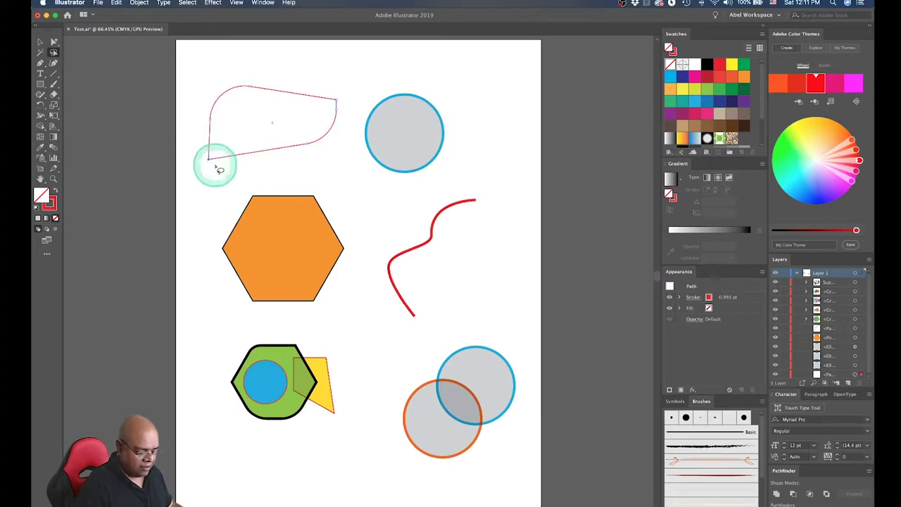
{"action": "left_click", "coordinate": [209, 161]}
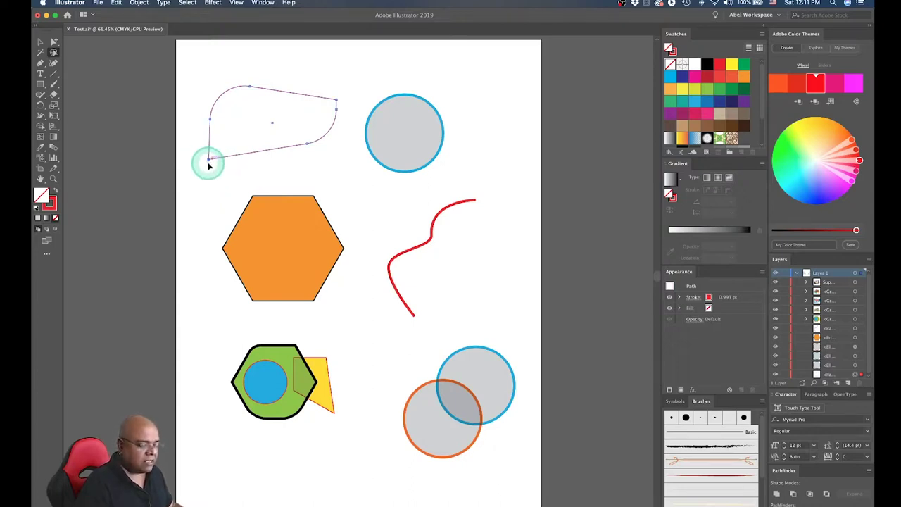
{"action": "left_click_drag", "start_coordinate": [209, 164], "coordinate": [209, 171]}
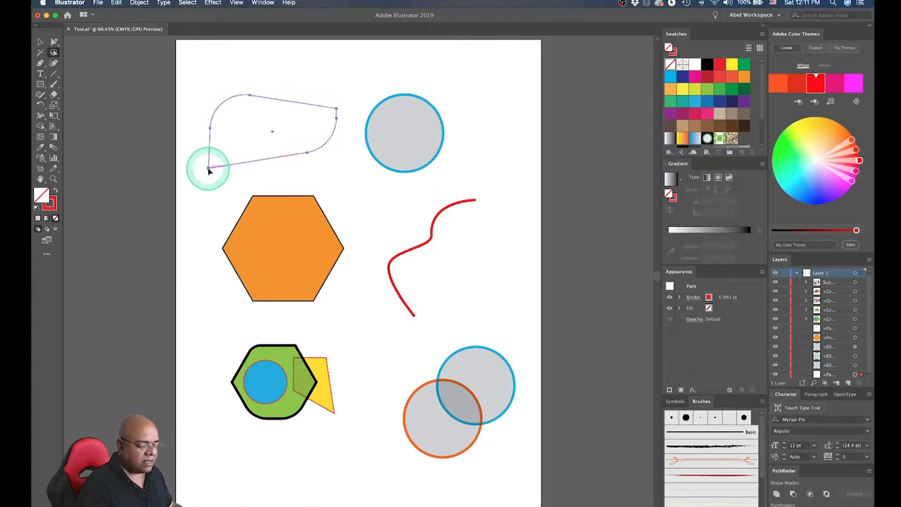
{"action": "left_click_drag", "start_coordinate": [209, 171], "coordinate": [207, 180]}
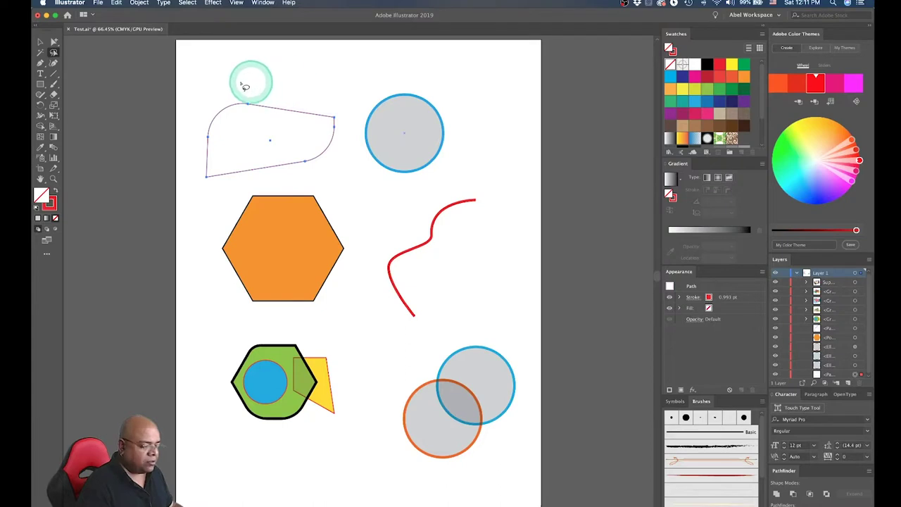
{"action": "left_click_drag", "start_coordinate": [311, 85], "coordinate": [425, 264]}
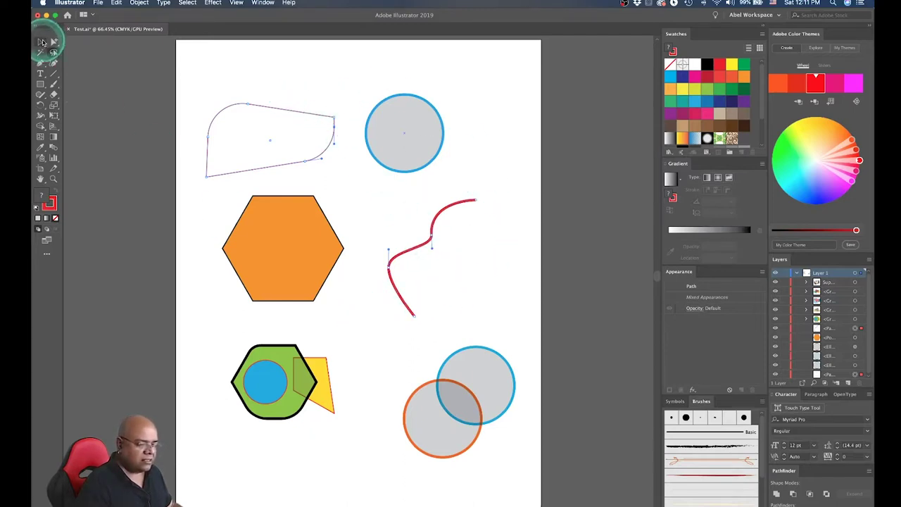
- Marquee the outlined shape and blue circle, then only the orange hexagon and red curve
{"action": "left_click", "coordinate": [40, 41]}
{"action": "left_click", "coordinate": [215, 77]}
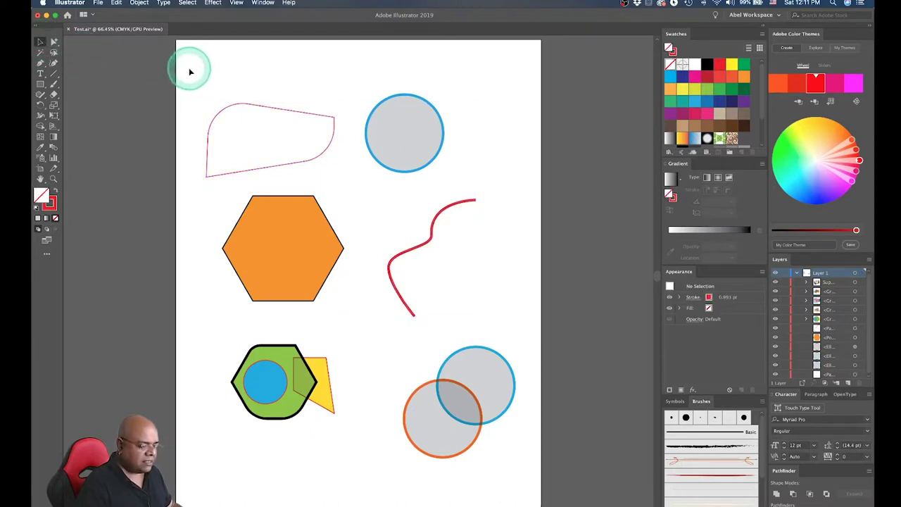
{"action": "mouse_move", "coordinate": [189, 69]}
{"action": "left_mouse_down"}
{"action": "mouse_move", "coordinate": [324, 190]}
{"action": "mouse_move", "coordinate": [493, 305]}
{"action": "left_mouse_up"}
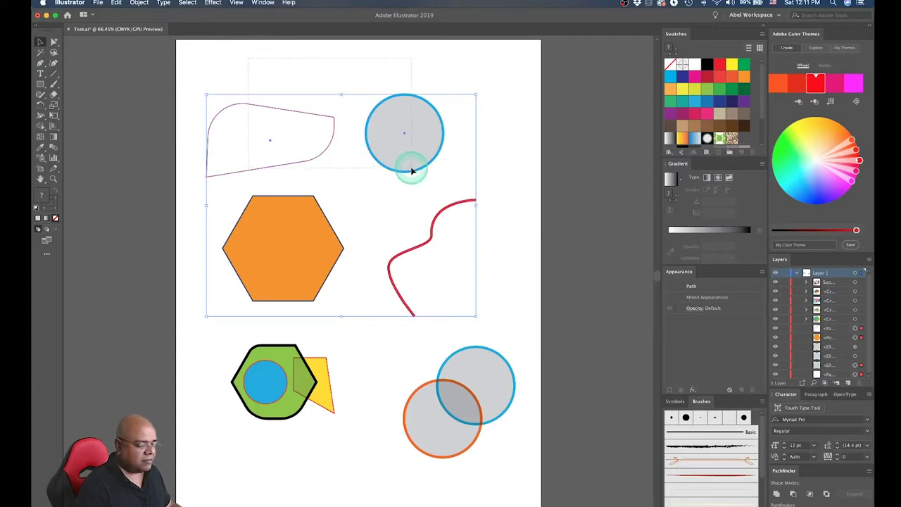
{"action": "left_click_drag", "start_coordinate": [247, 56], "coordinate": [412, 170]}
{"action": "left_click", "coordinate": [324, 78]}
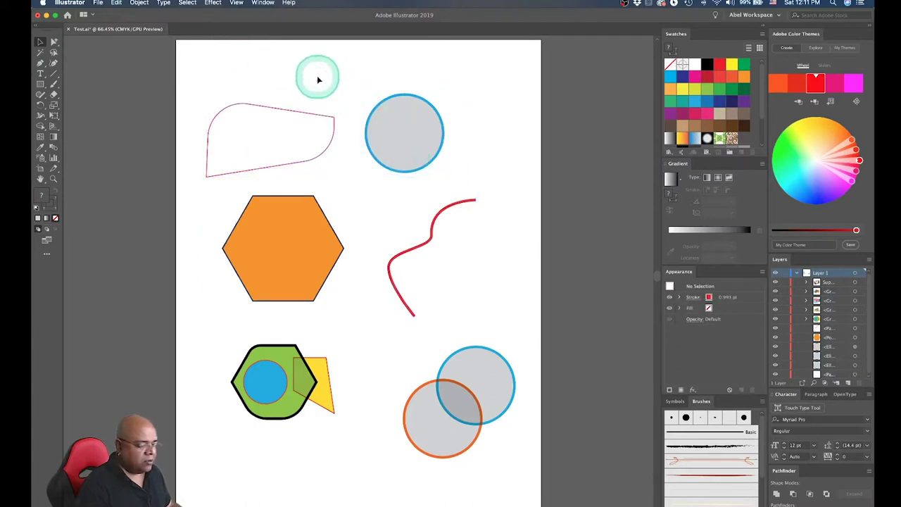
{"action": "left_click_drag", "start_coordinate": [201, 72], "coordinate": [353, 171]}
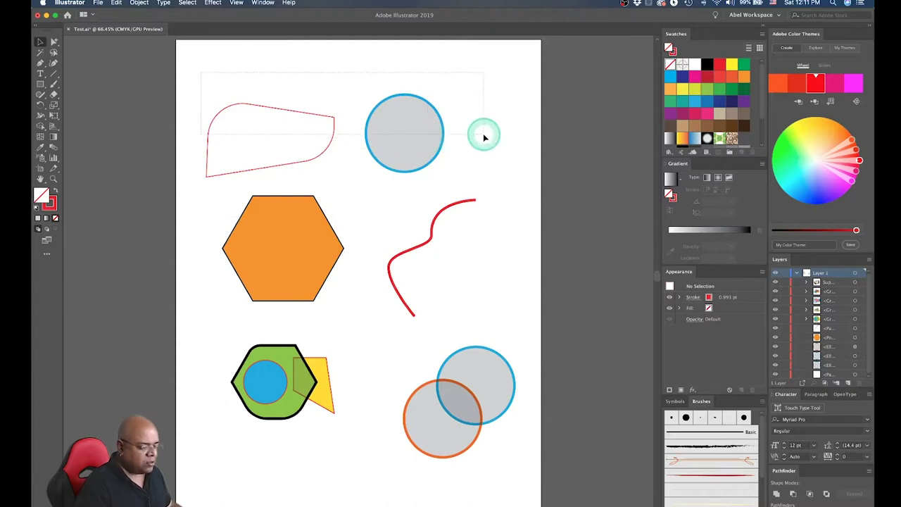
{"action": "left_click_drag", "start_coordinate": [354, 171], "coordinate": [483, 138]}
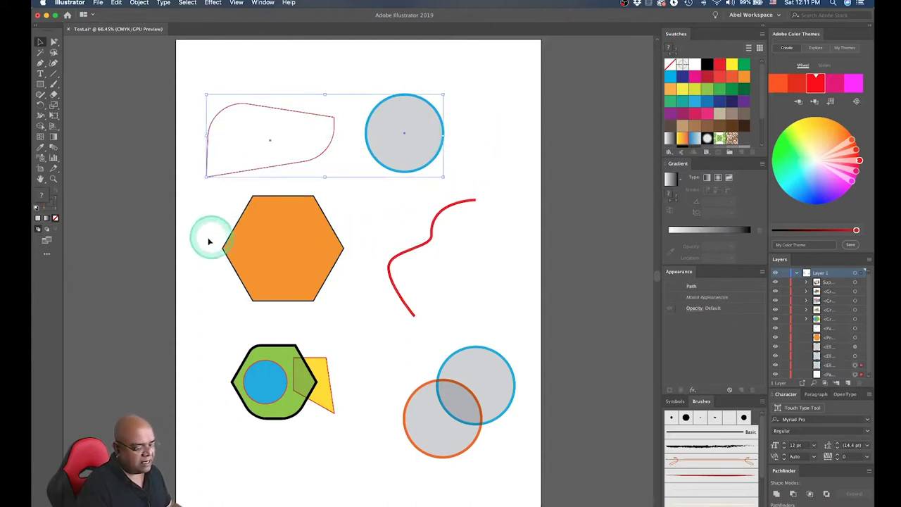
{"action": "left_click_drag", "start_coordinate": [204, 238], "coordinate": [551, 243]}
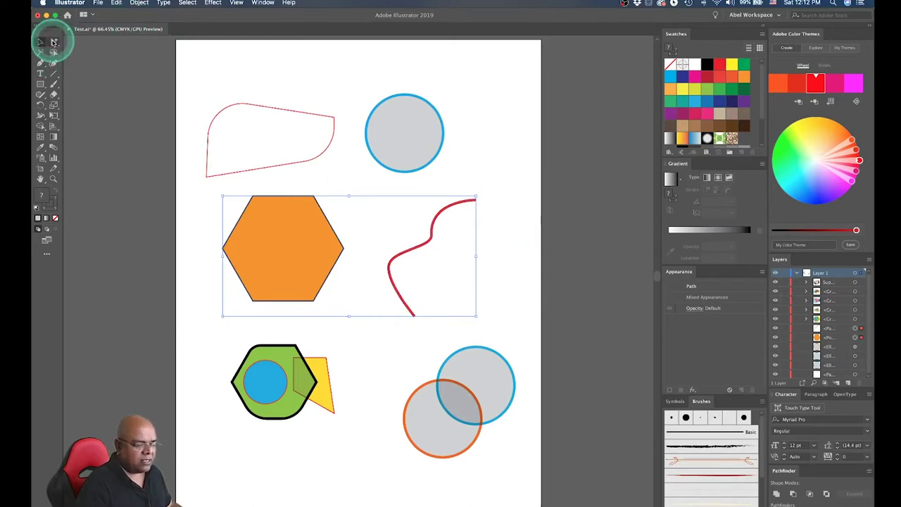
- With Direct Selection, drag the orange hexagon's upper-right edge outward
{"action": "left_click", "coordinate": [55, 43]}
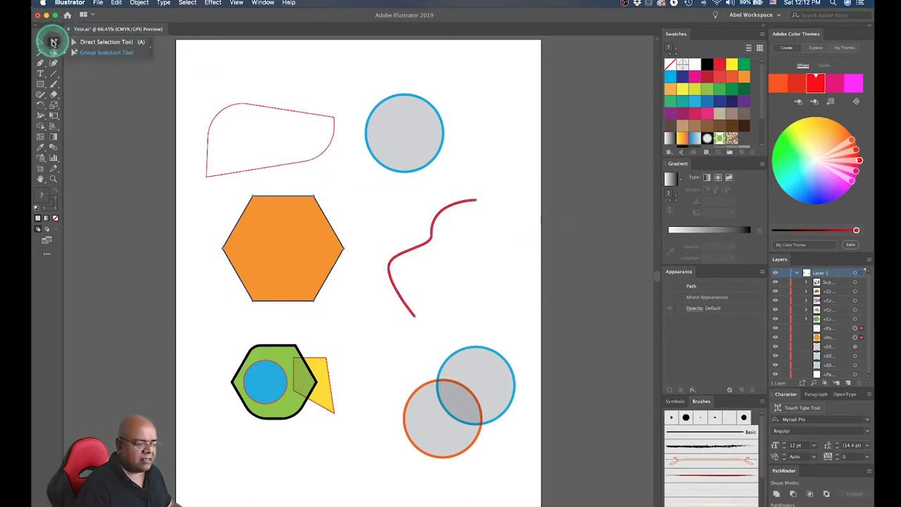
{"action": "left_click", "coordinate": [319, 84]}
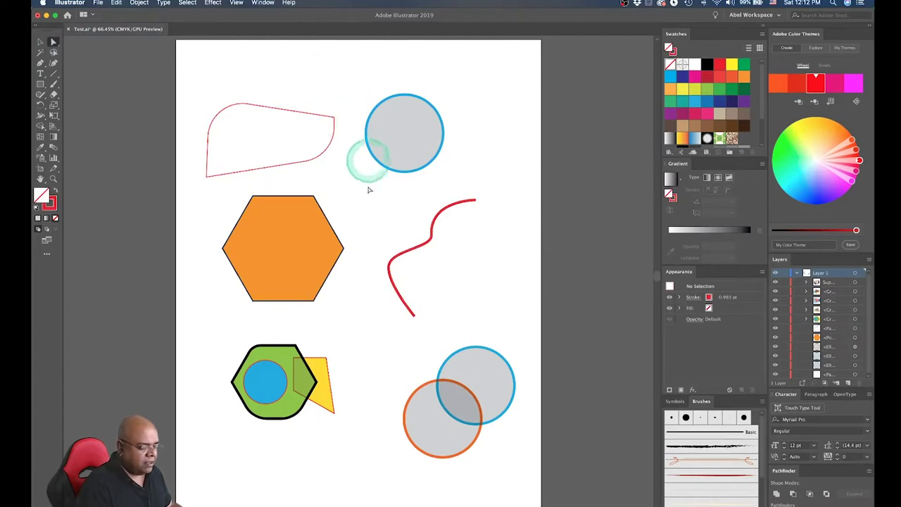
{"action": "left_click", "coordinate": [327, 224]}
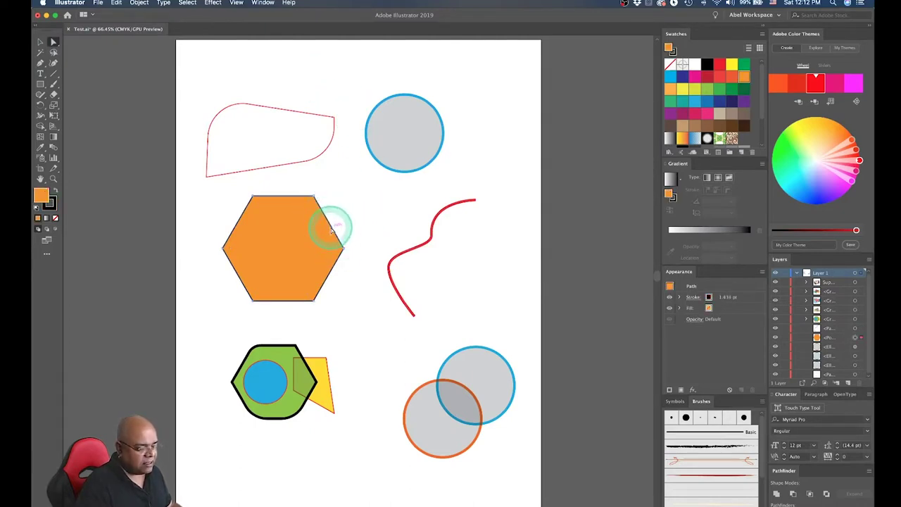
{"action": "left_click_drag", "start_coordinate": [331, 227], "coordinate": [358, 217]}
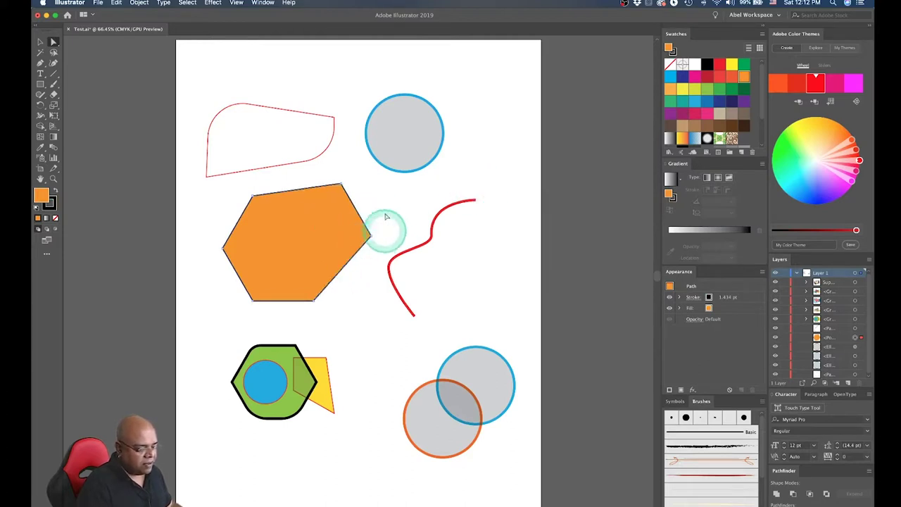
{"action": "left_click", "coordinate": [355, 186]}
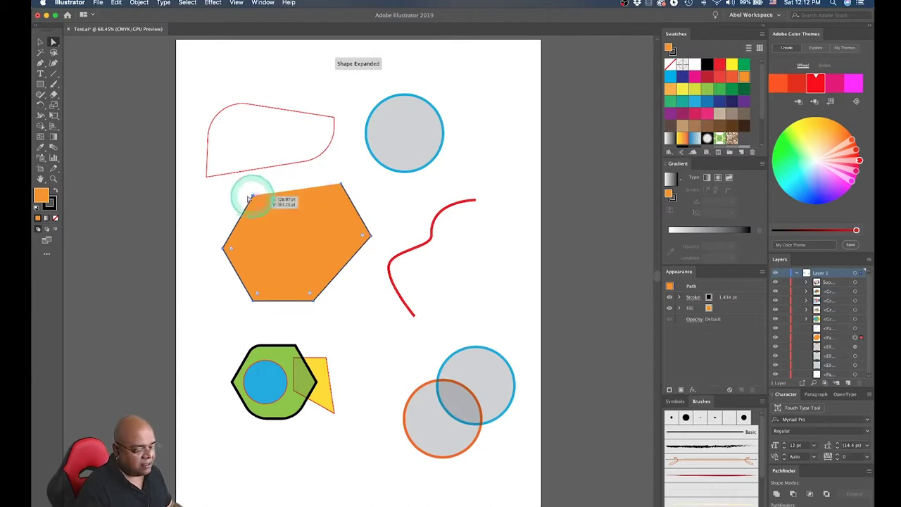
- Delete the hexagon's top-right corner point, undo the deletion, and deselect
{"action": "left_click", "coordinate": [350, 187]}
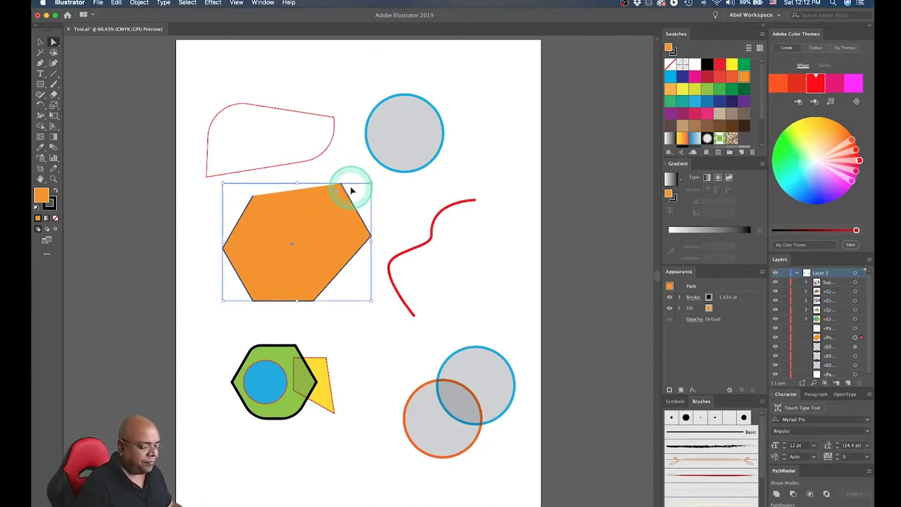
{"action": "left_click", "coordinate": [329, 180]}
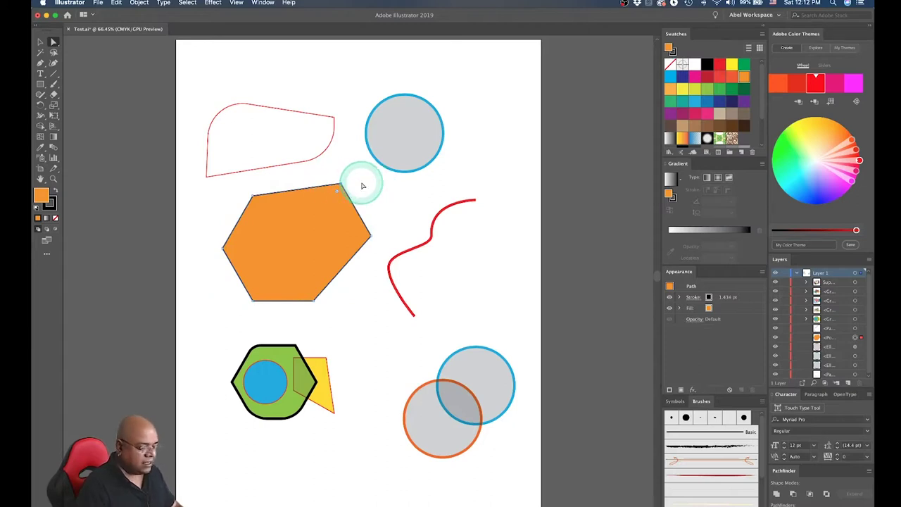
{"action": "key", "text": "Delete"}
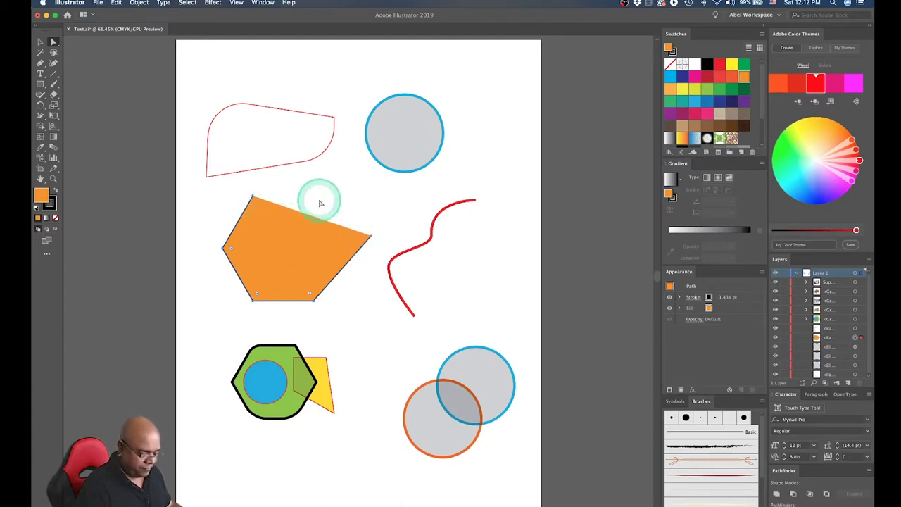
{"action": "key", "text": "ctrl+z"}
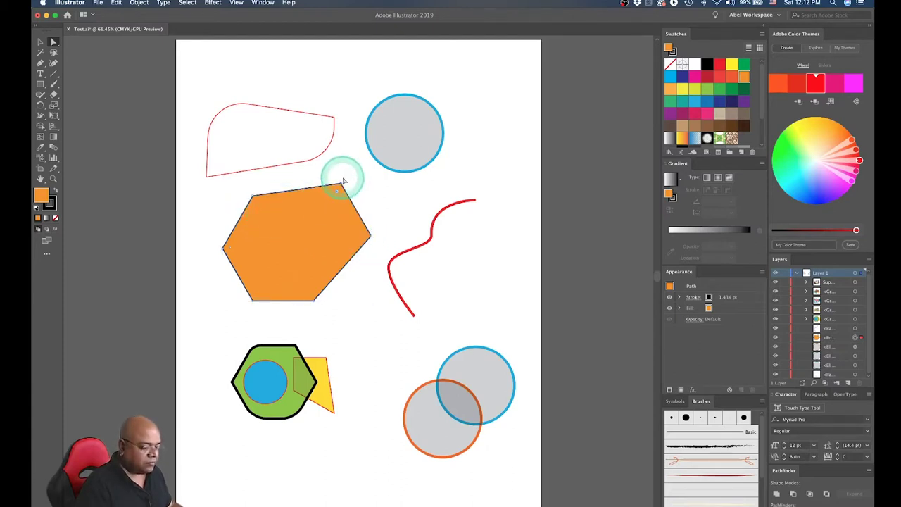
{"action": "left_click", "coordinate": [342, 176]}
{"action": "left_click", "coordinate": [327, 215]}
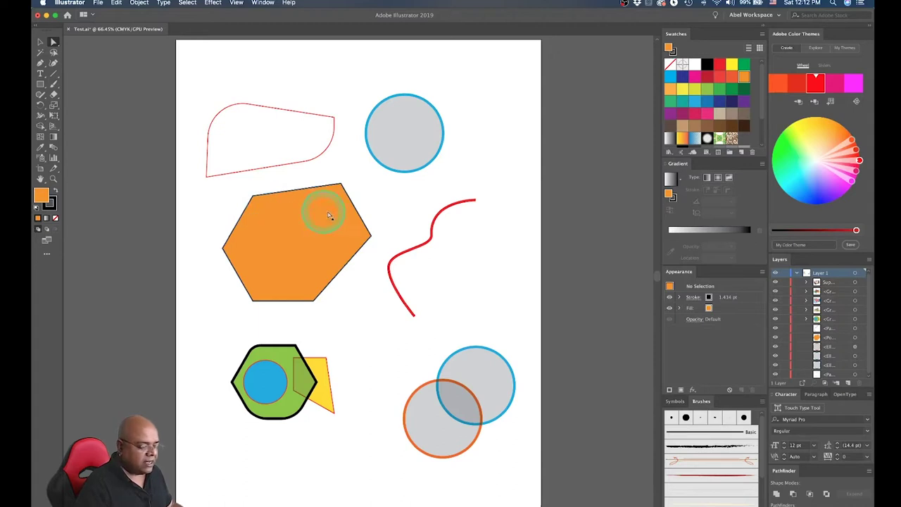
{"action": "left_click", "coordinate": [347, 204]}
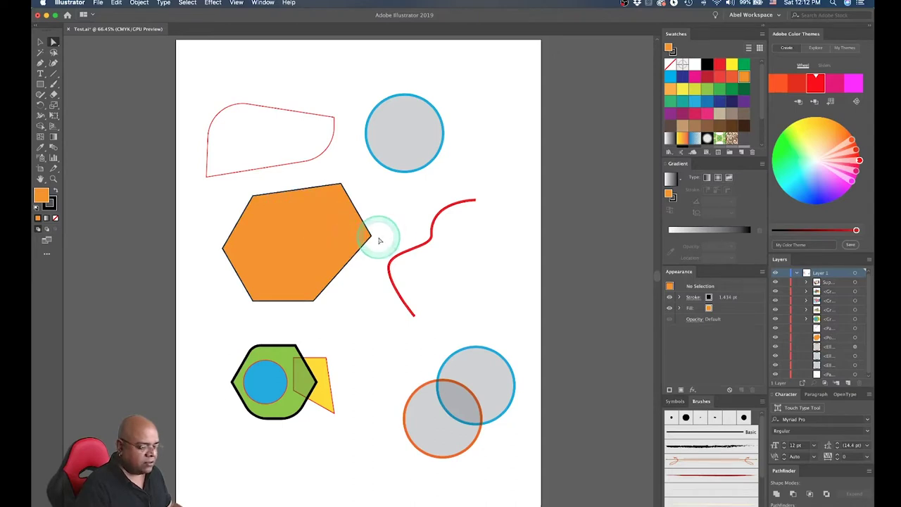
- Open the Magic Wand options and select every object sharing the grey circle's fill
{"action": "left_click", "coordinate": [41, 53]}
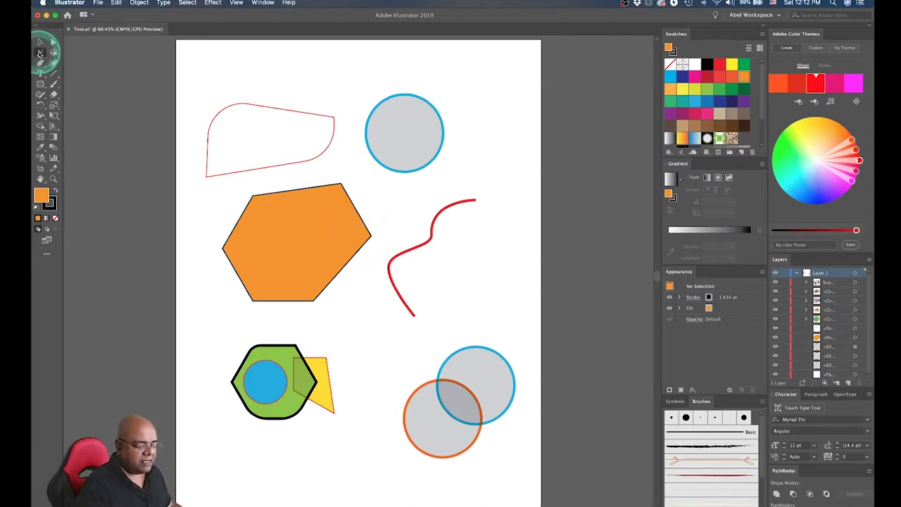
{"action": "double_click", "coordinate": [40, 53]}
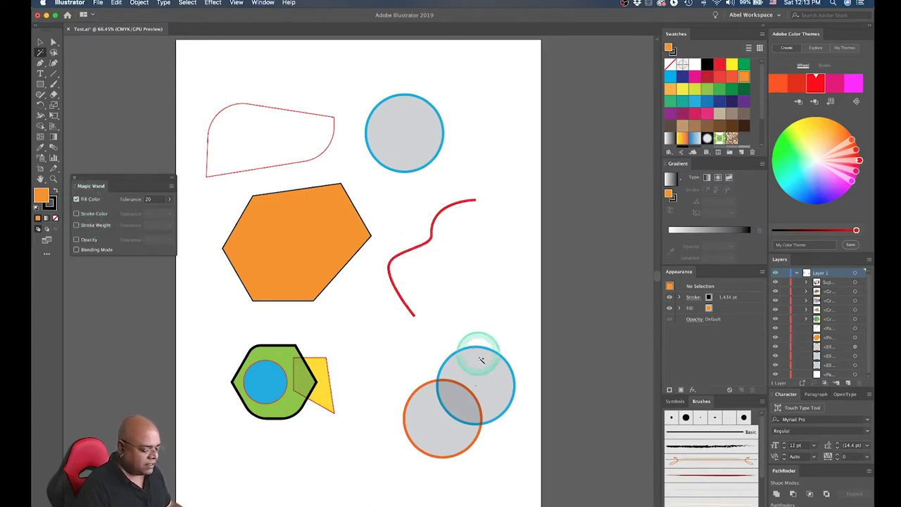
{"action": "left_click", "coordinate": [414, 120]}
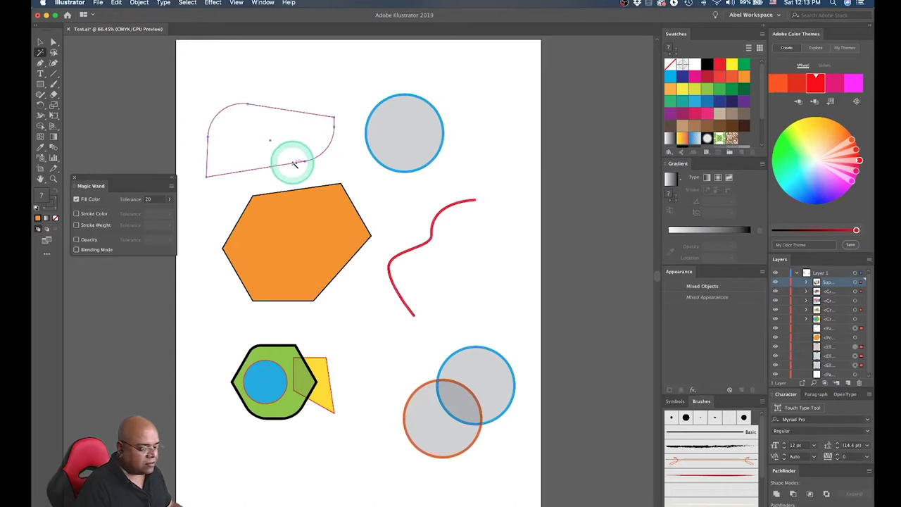
{"action": "key", "text": "slash"}
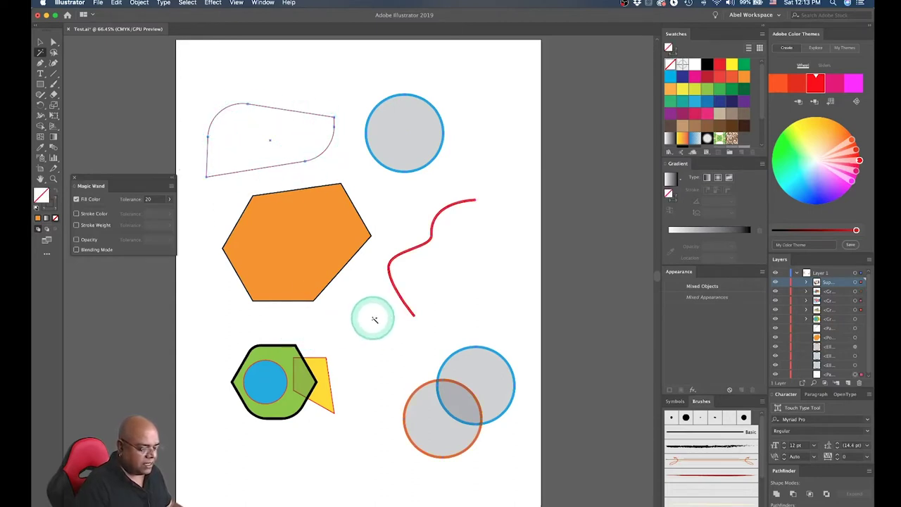
- Switch Magic Wand matching from Fill Color to Stroke Color at tolerance 20
{"action": "left_click", "coordinate": [76, 199]}
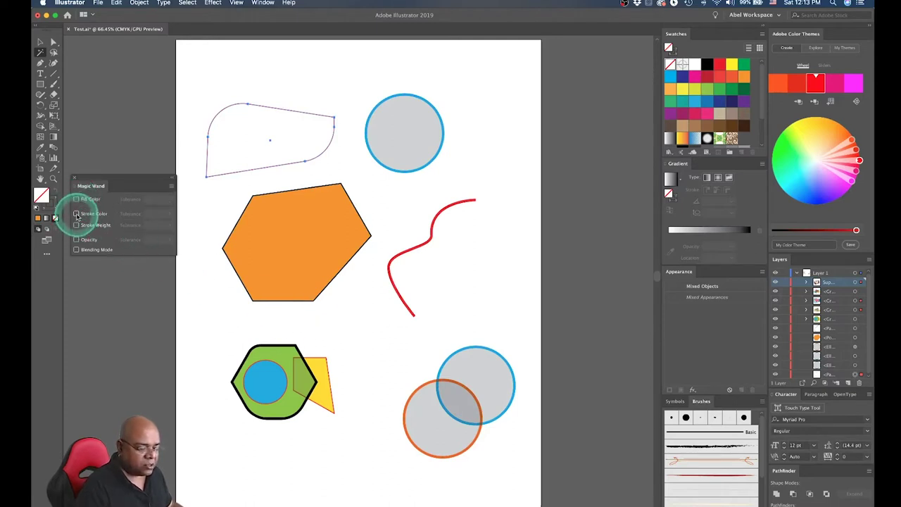
{"action": "left_click", "coordinate": [76, 213]}
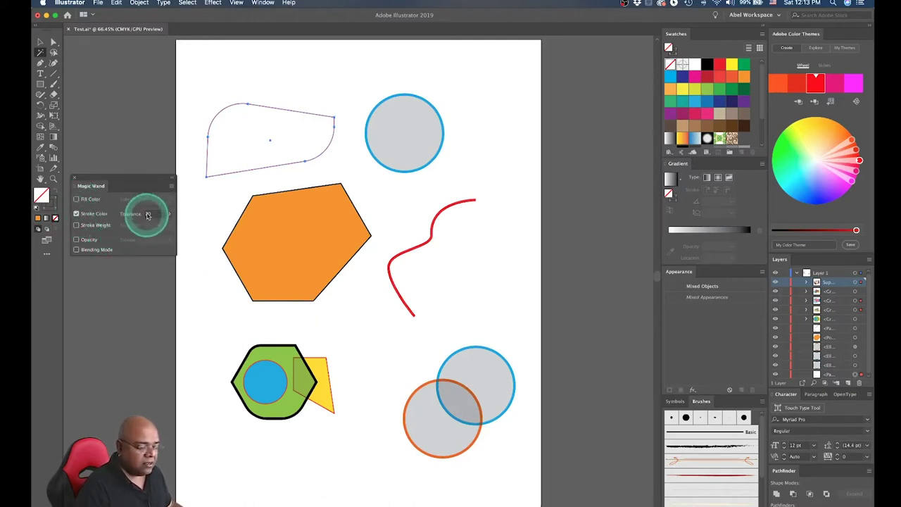
{"action": "left_click", "coordinate": [156, 202]}
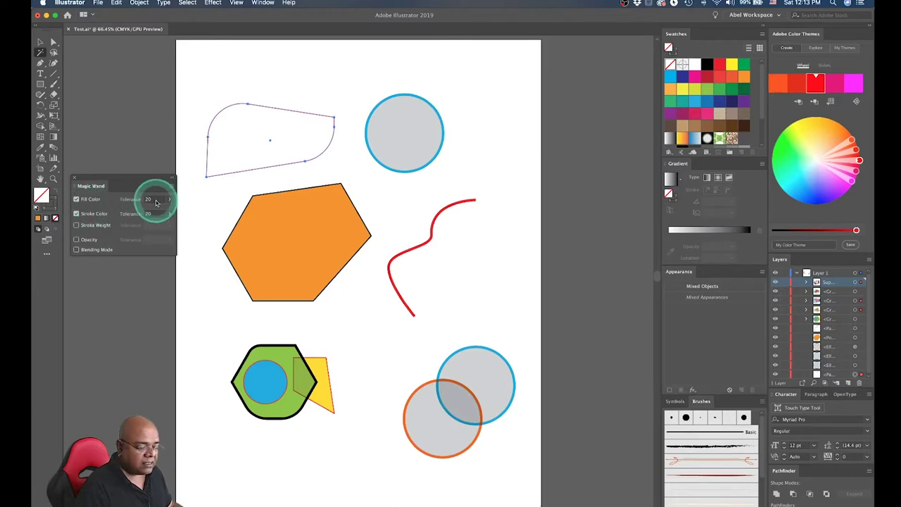
{"action": "left_click", "coordinate": [76, 199]}
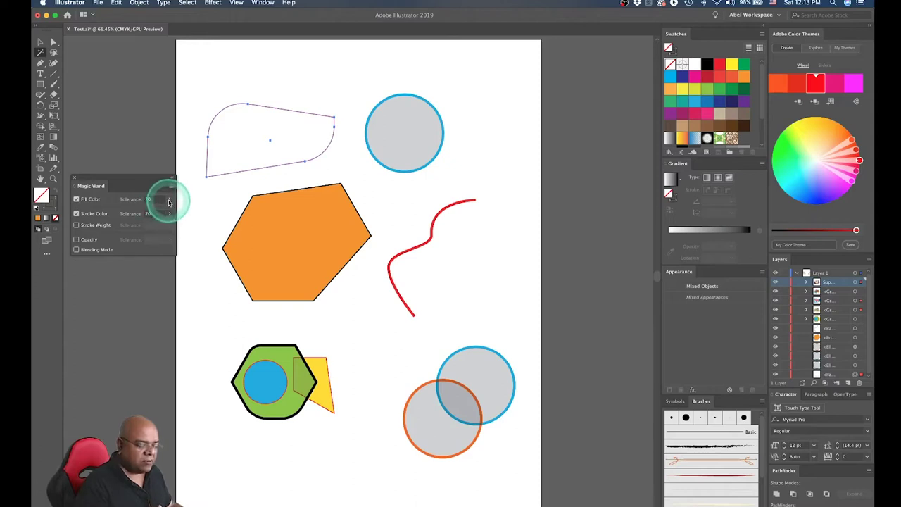
{"action": "left_click_drag", "start_coordinate": [169, 203], "coordinate": [149, 213]}
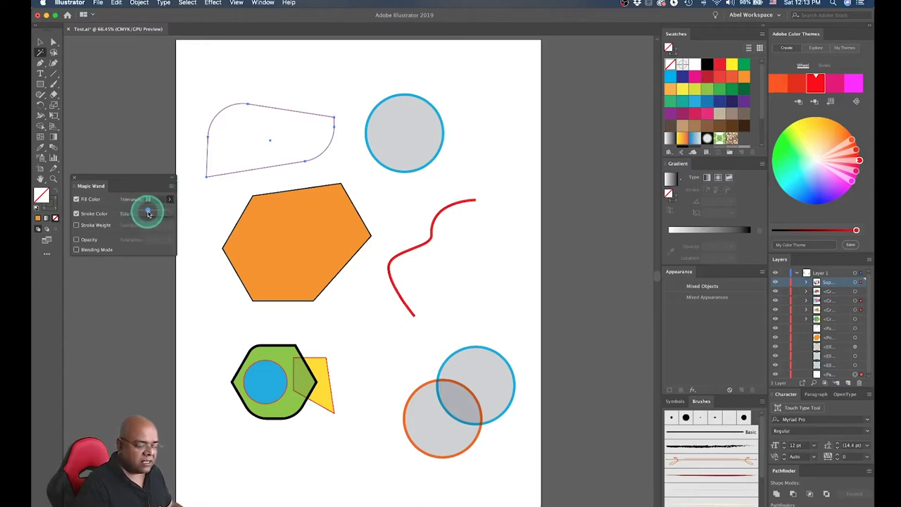
{"action": "left_click_drag", "start_coordinate": [148, 213], "coordinate": [145, 209]}
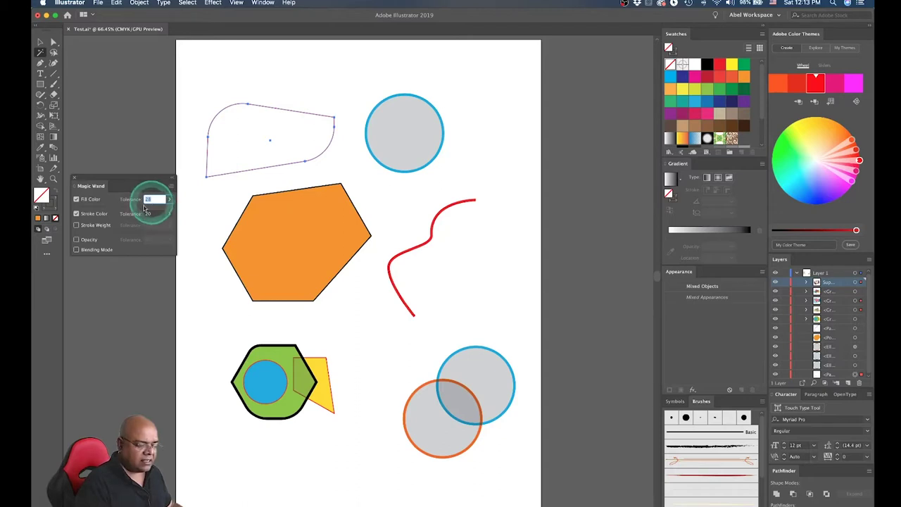
{"action": "left_click", "coordinate": [76, 199]}
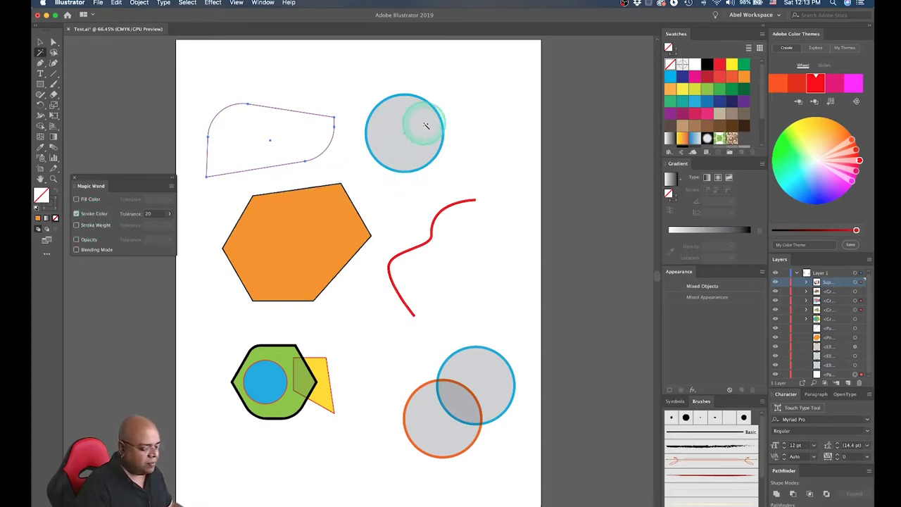
- Magic Wand the blue-outlined circles, the red-stroked paths, then the black-outlined orange and green hexagons
{"action": "left_click", "coordinate": [499, 380]}
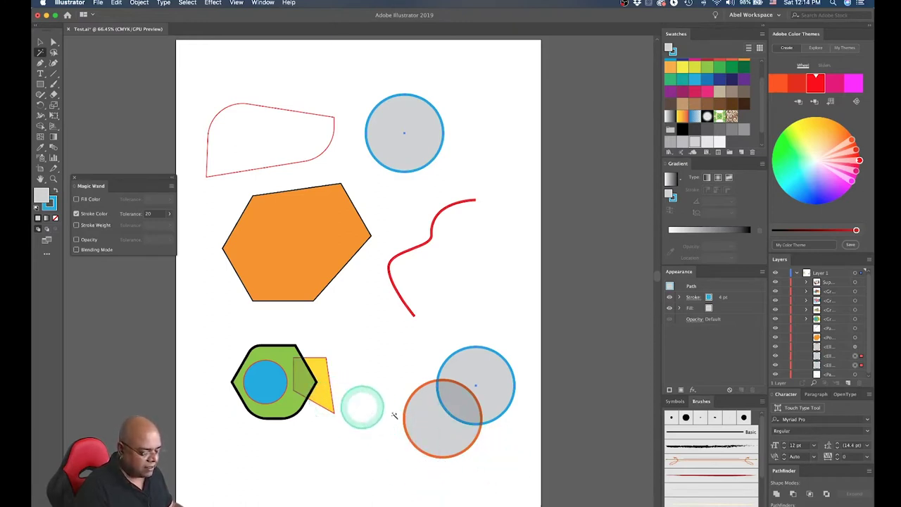
{"action": "left_click", "coordinate": [326, 403]}
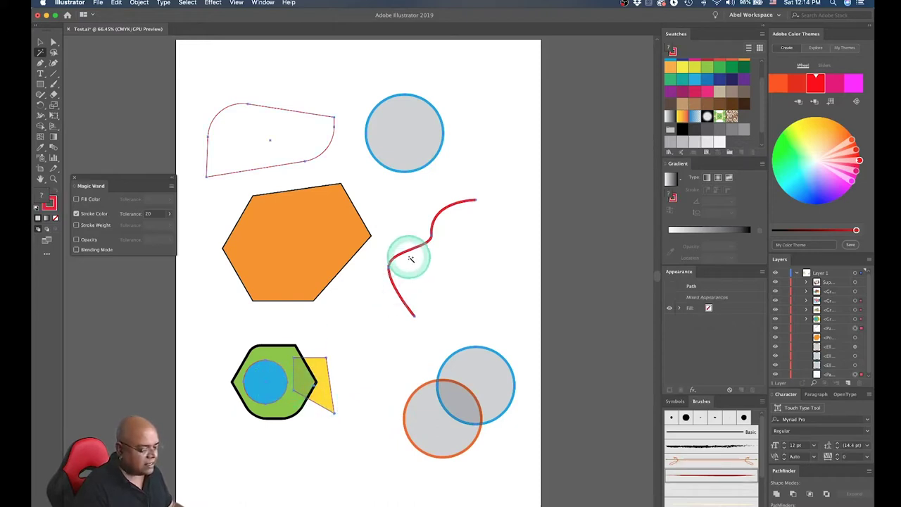
{"action": "left_click", "coordinate": [302, 145]}
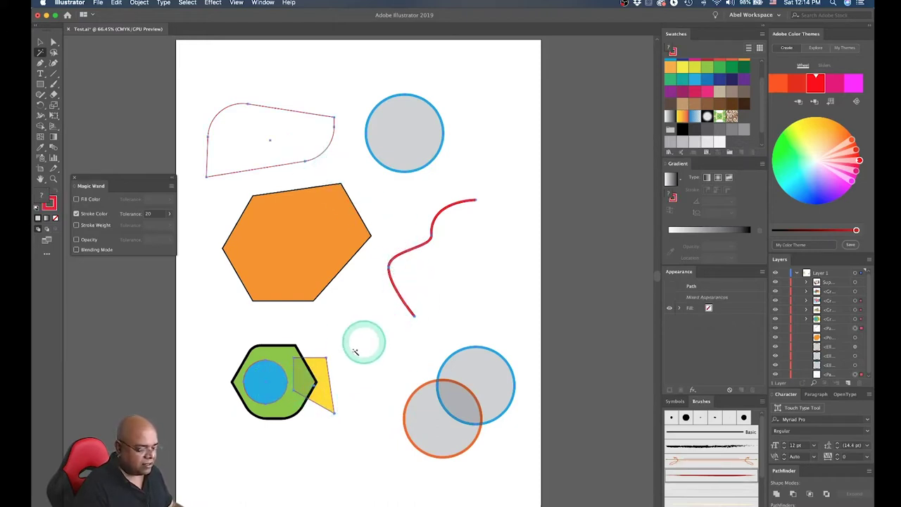
{"action": "left_click", "coordinate": [303, 271]}
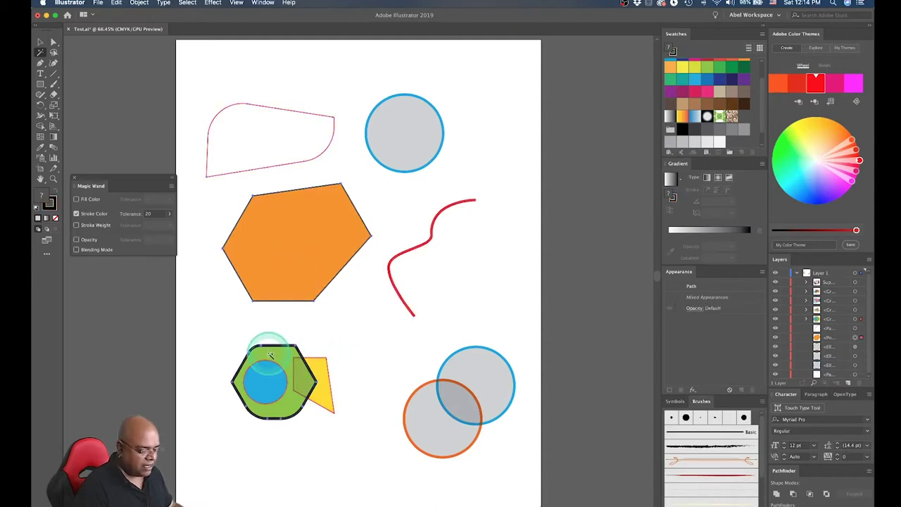
- Uncheck Stroke Color, check Stroke Weight, and lower its tolerance to 0 pt
{"action": "left_click", "coordinate": [76, 214]}
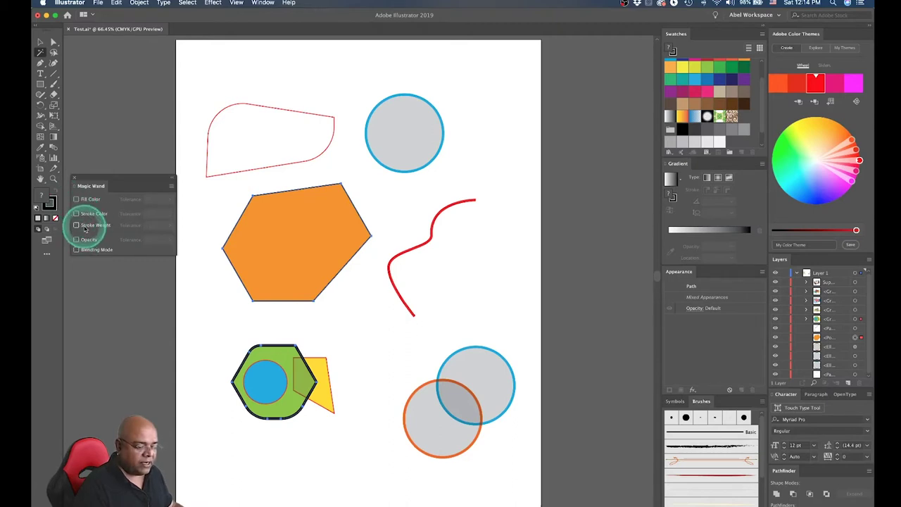
{"action": "left_click", "coordinate": [76, 225]}
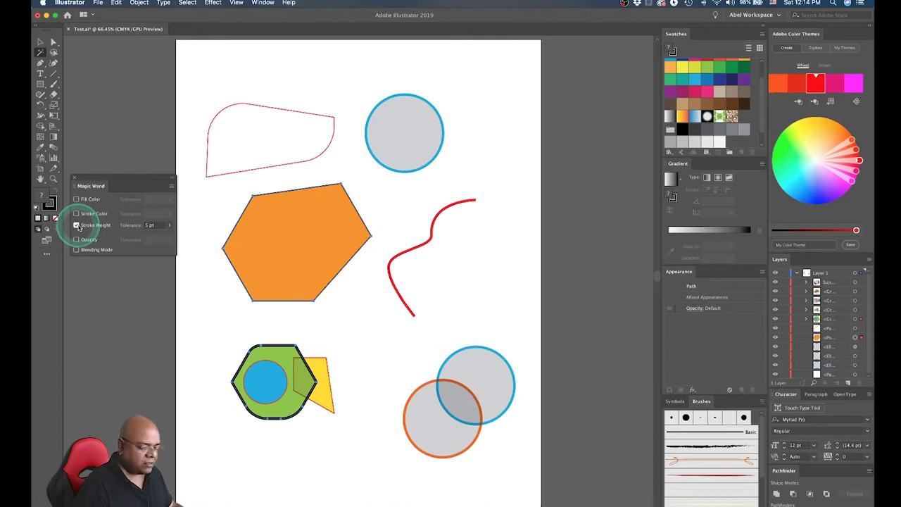
{"action": "left_click", "coordinate": [148, 225]}
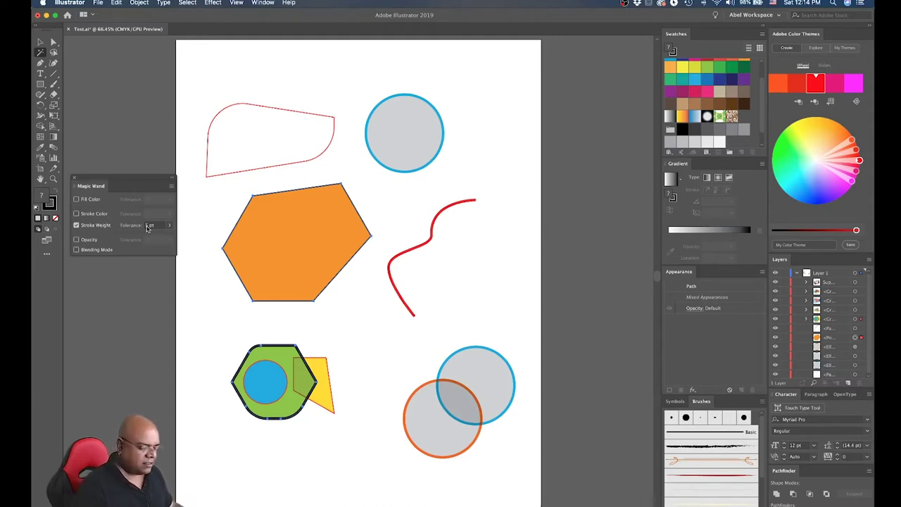
{"action": "mouse_move", "coordinate": [168, 225]}
{"action": "left_mouse_down"}
{"action": "mouse_move", "coordinate": [136, 238]}
{"action": "mouse_move", "coordinate": [157, 219]}
{"action": "left_mouse_up"}
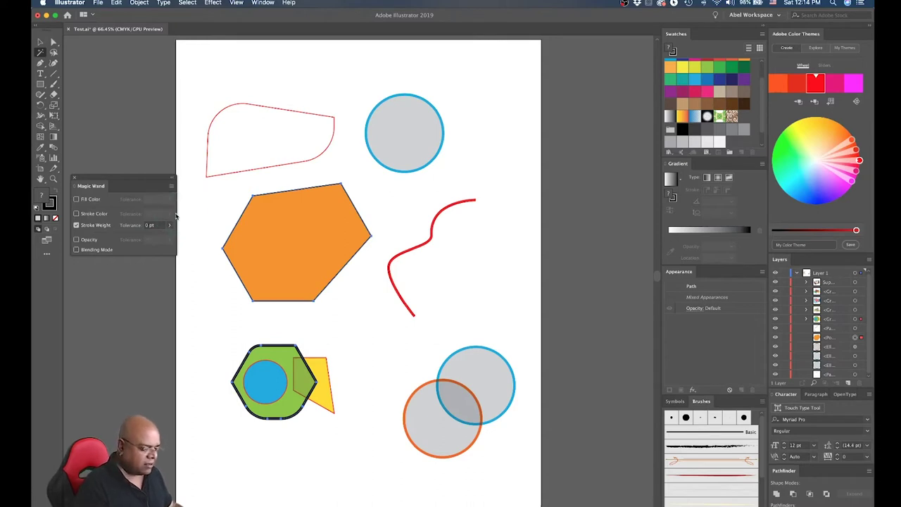
- Test stroke-weight matching on the grey circle, orange hexagon and red teardrop, then uncheck Stroke Weight
{"action": "left_click", "coordinate": [417, 136]}
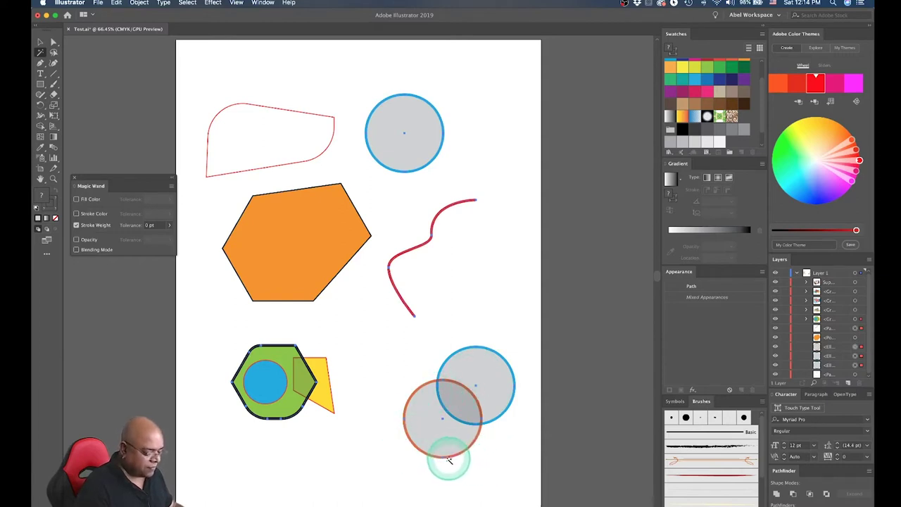
{"action": "mouse_move", "coordinate": [467, 459]}
{"action": "left_mouse_down"}
{"action": "mouse_move", "coordinate": [411, 400]}
{"action": "mouse_move", "coordinate": [265, 357]}
{"action": "mouse_move", "coordinate": [428, 228]}
{"action": "left_mouse_up"}
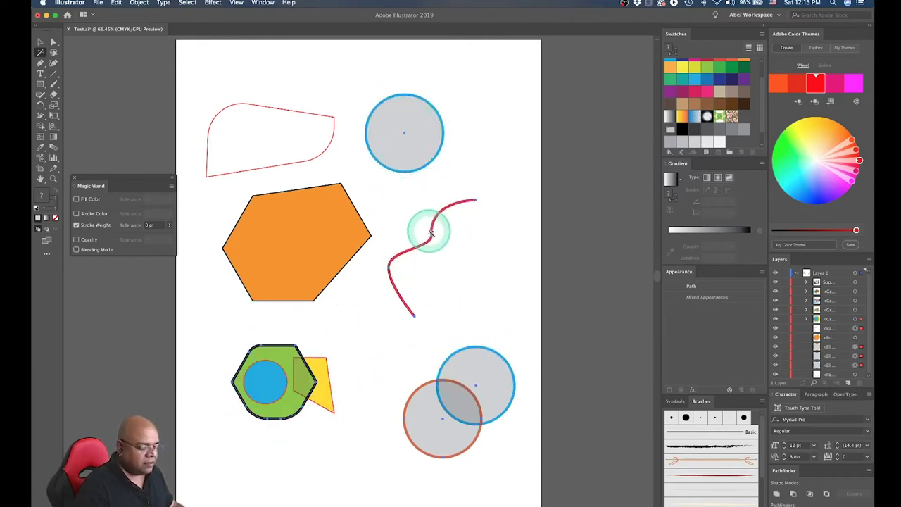
{"action": "left_click", "coordinate": [300, 244]}
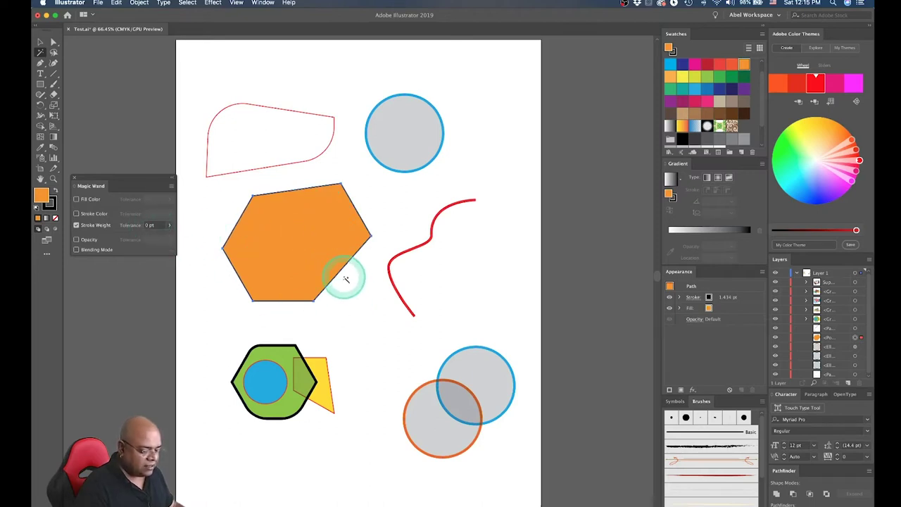
{"action": "left_click", "coordinate": [324, 371]}
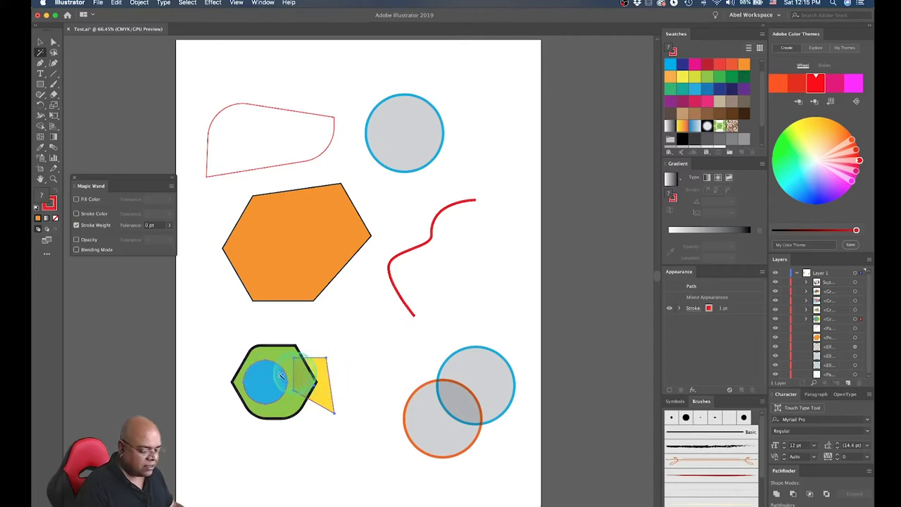
{"action": "left_click", "coordinate": [331, 141]}
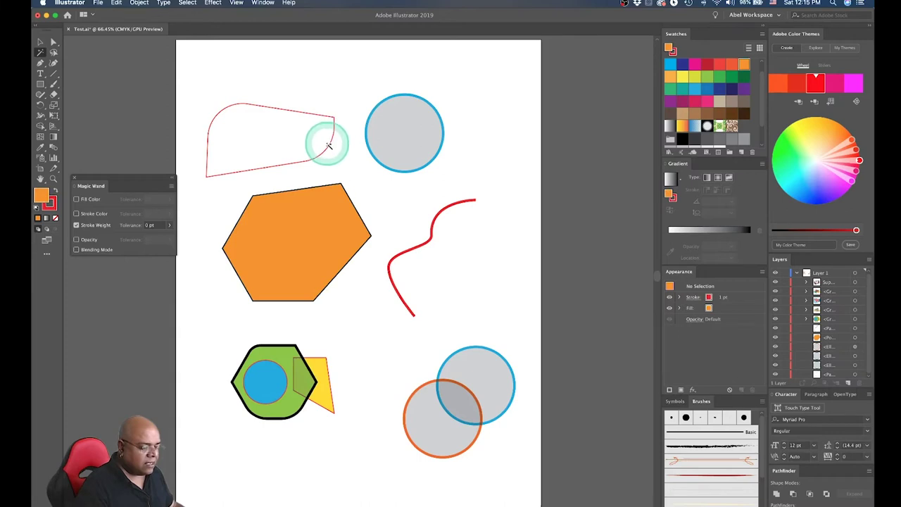
{"action": "left_click", "coordinate": [329, 148]}
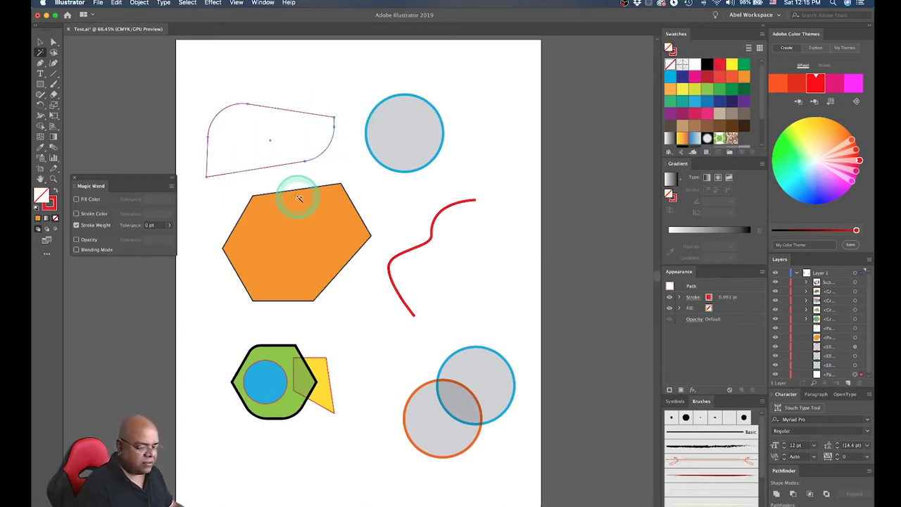
{"action": "left_click", "coordinate": [76, 225]}
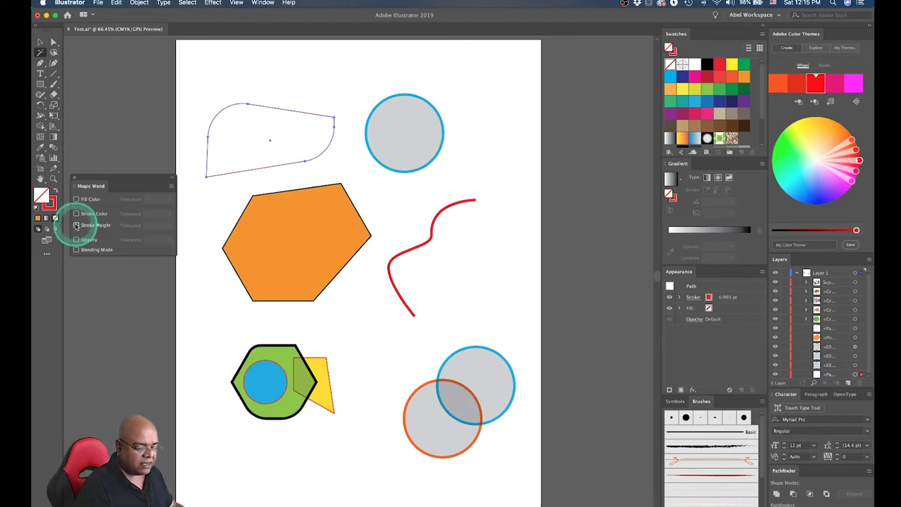
- Enable Opacity matching at 5% and inspect the opacity of a path and the orange hexagon
{"action": "left_click", "coordinate": [76, 240]}
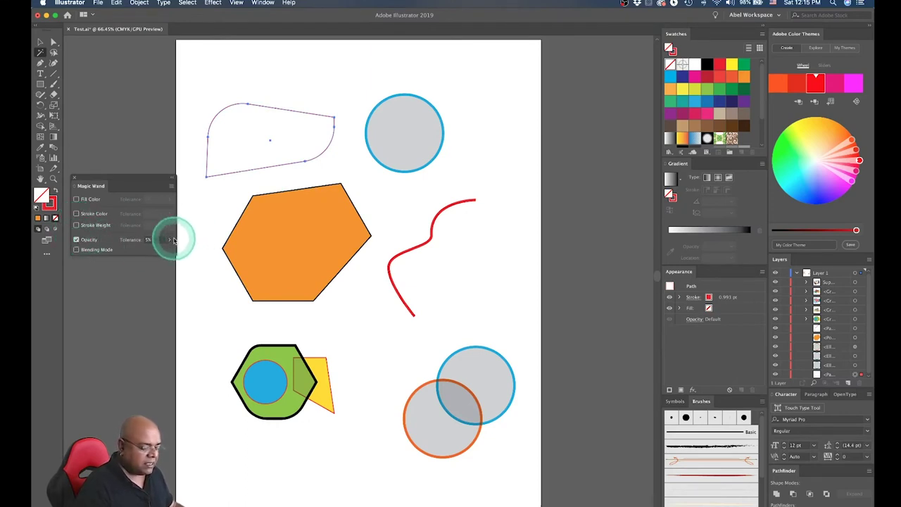
{"action": "left_click", "coordinate": [693, 319]}
{"action": "left_click", "coordinate": [677, 336]}
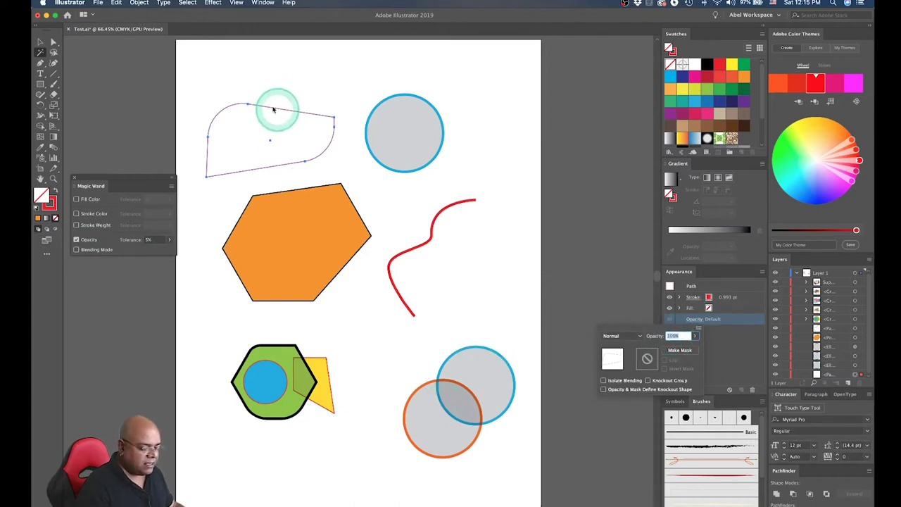
{"action": "left_click", "coordinate": [289, 242]}
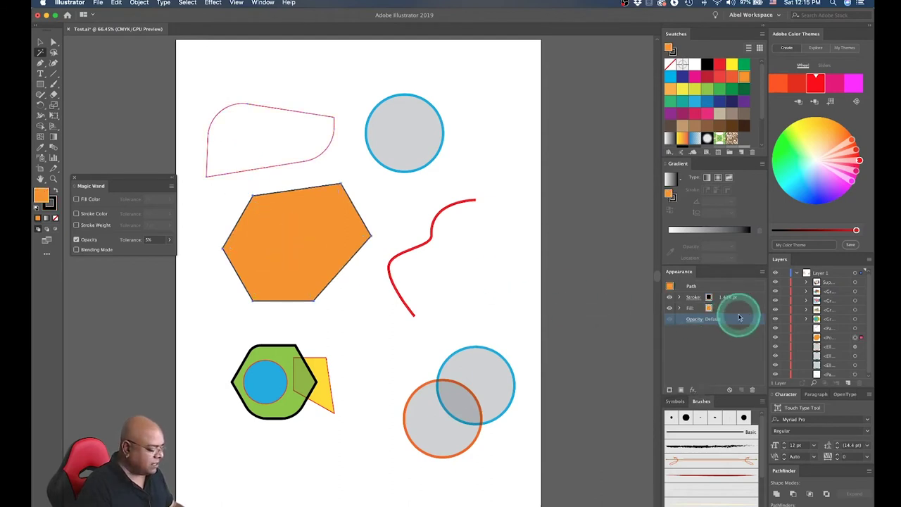
{"action": "left_click", "coordinate": [695, 319]}
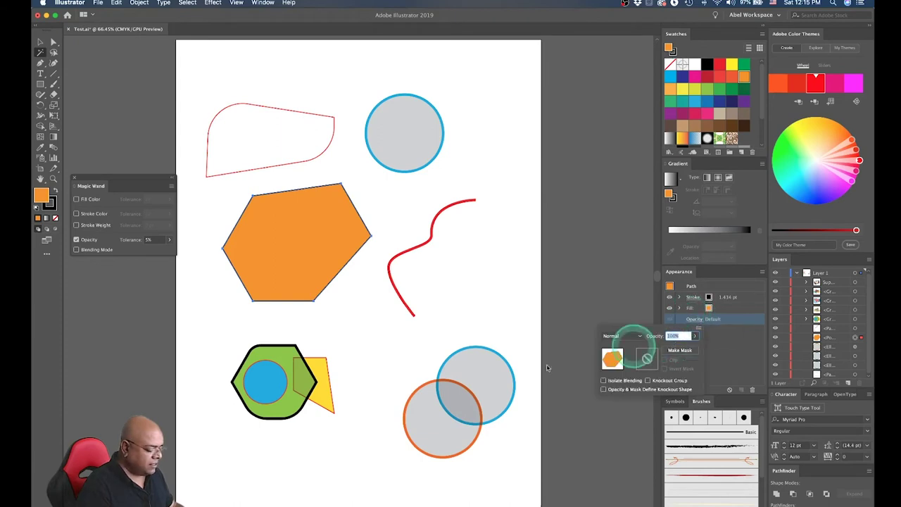
{"action": "left_click", "coordinate": [428, 423]}
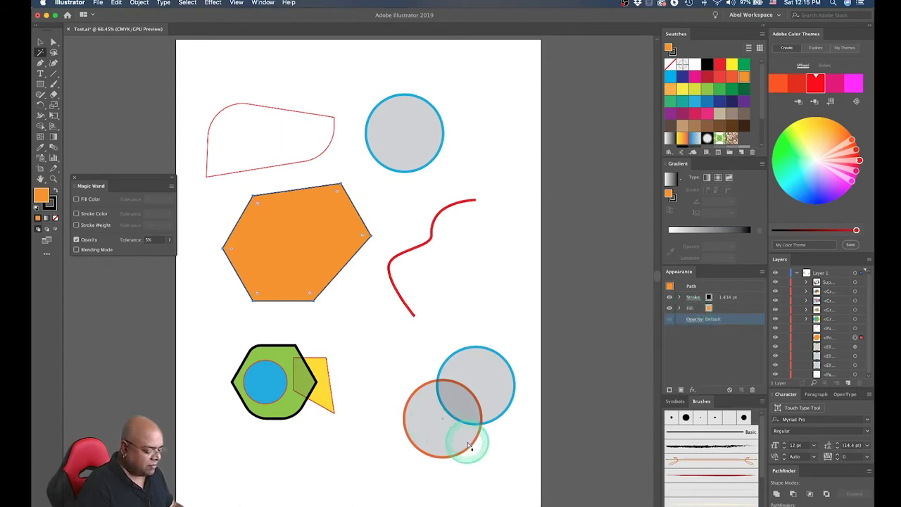
{"action": "left_click", "coordinate": [441, 431]}
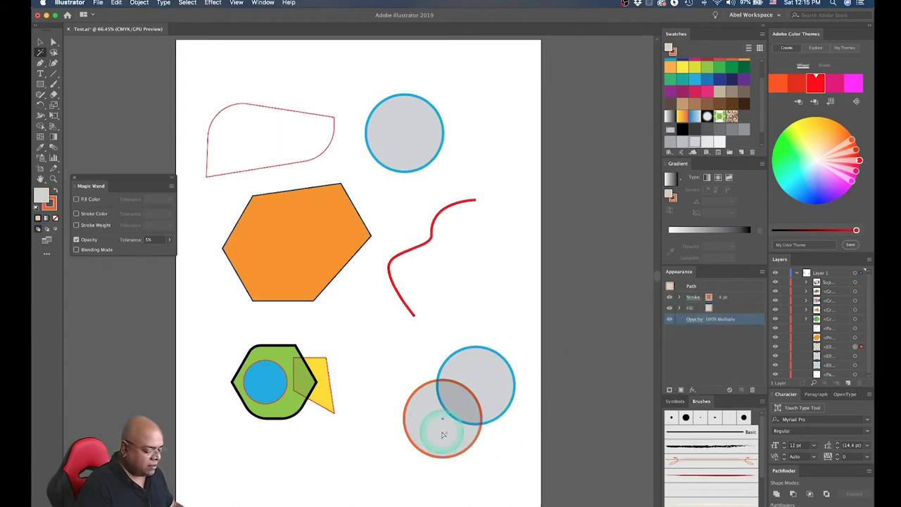
- Compare opacity and blend mode of the orange circle, upper blue circle and yellow shape
{"action": "left_click", "coordinate": [694, 319]}
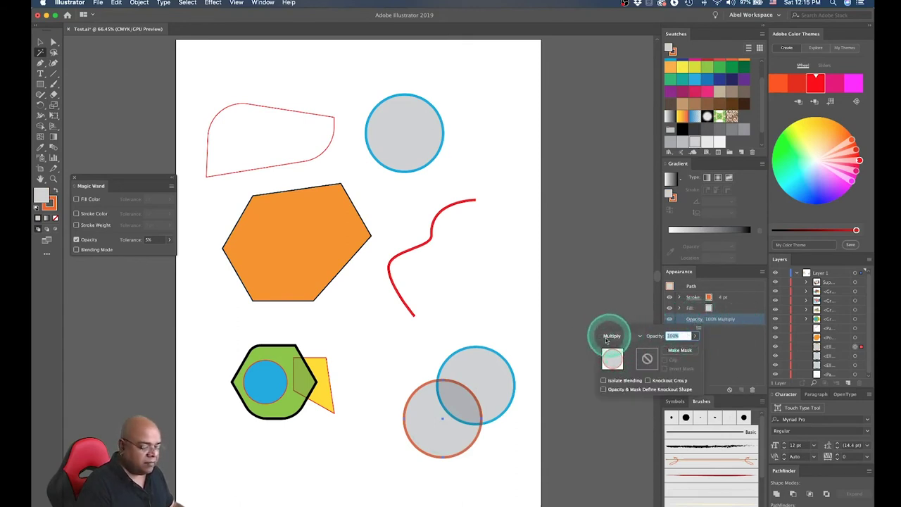
{"action": "left_click_drag", "start_coordinate": [606, 356], "coordinate": [469, 369]}
{"action": "left_click", "coordinate": [469, 369]}
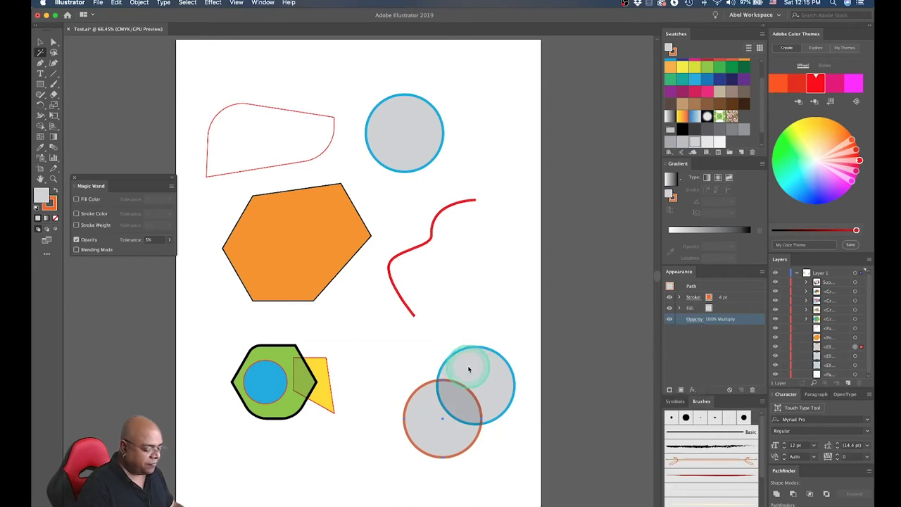
{"action": "left_click", "coordinate": [694, 320]}
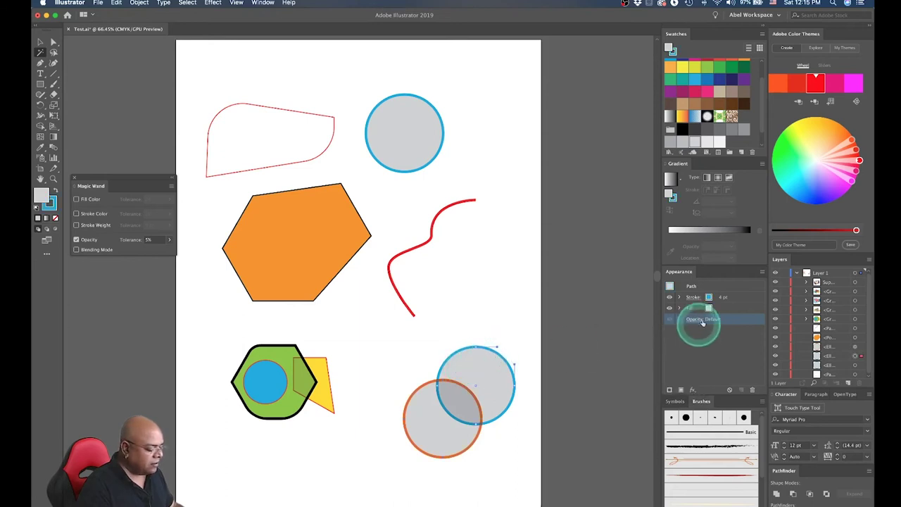
{"action": "left_click", "coordinate": [327, 400]}
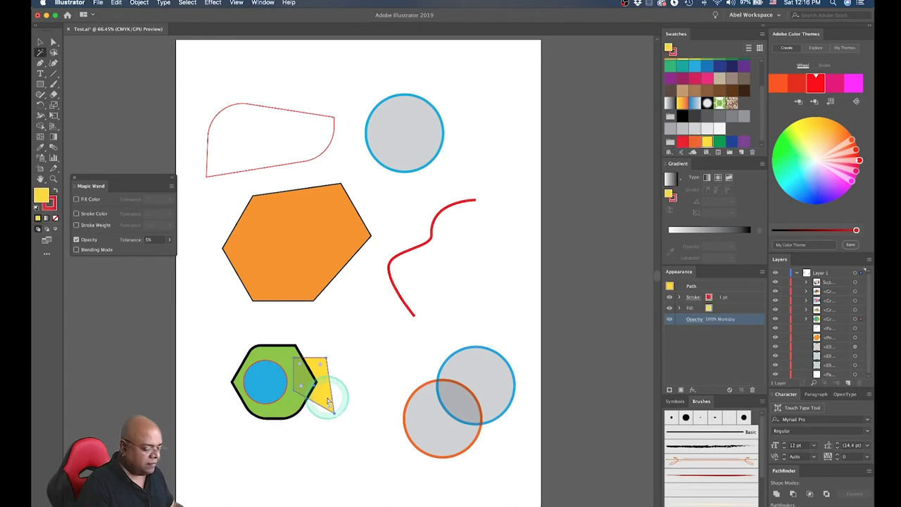
{"action": "left_click", "coordinate": [695, 320]}
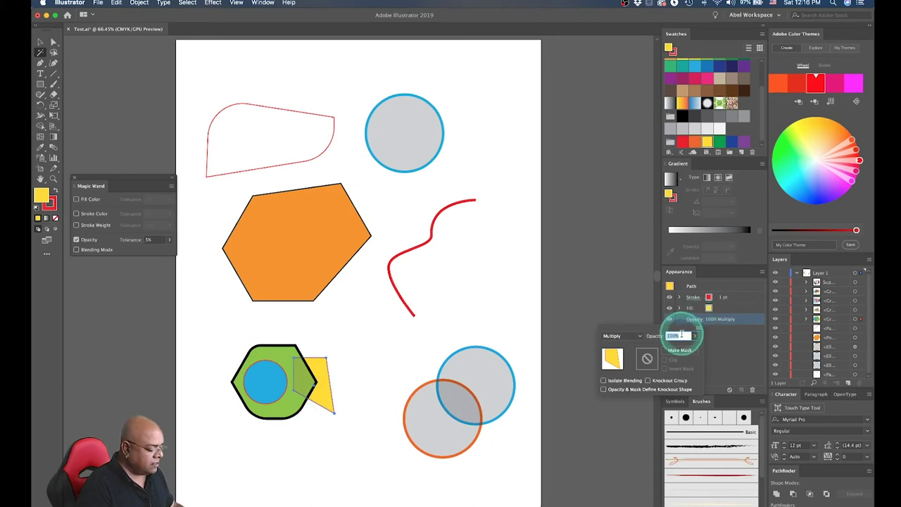
{"action": "left_click", "coordinate": [479, 373]}
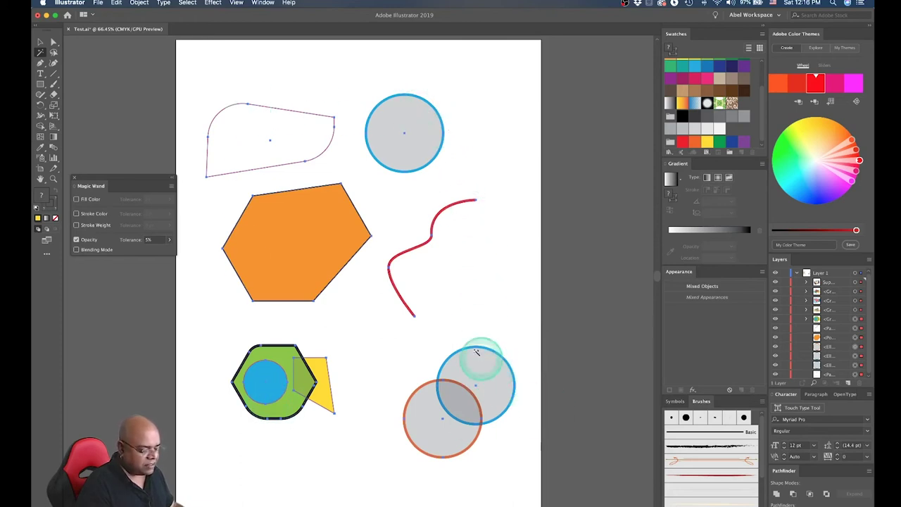
- Select the orange hexagon plus the top circle and show their Transparency settings
{"action": "left_click", "coordinate": [483, 305]}
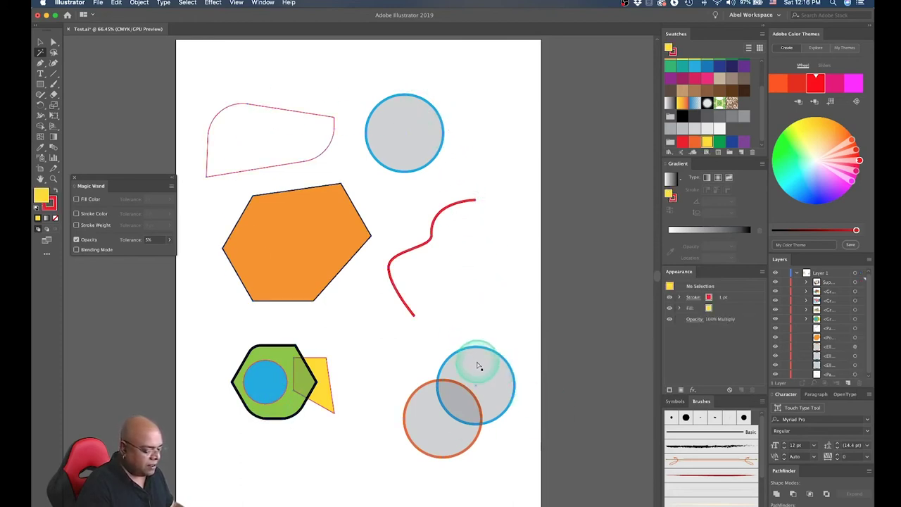
{"action": "left_click", "coordinate": [285, 232]}
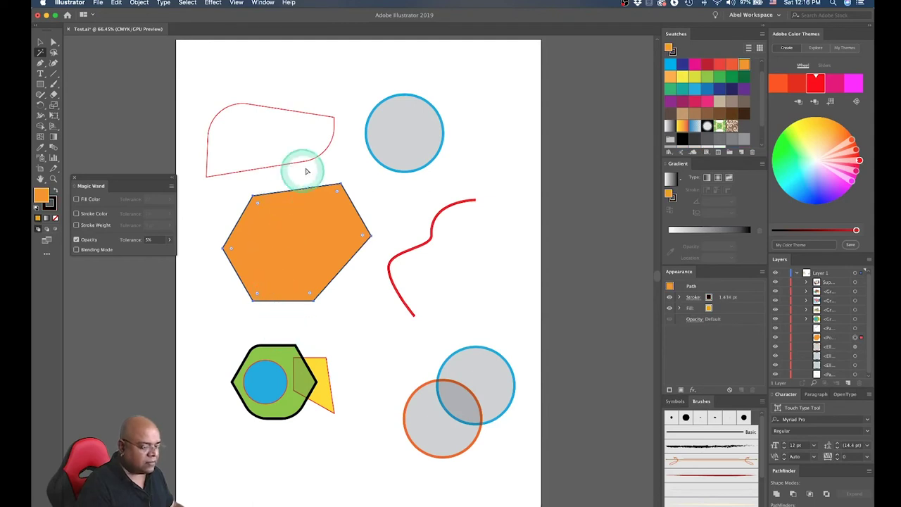
{"action": "left_click", "coordinate": [398, 162]}
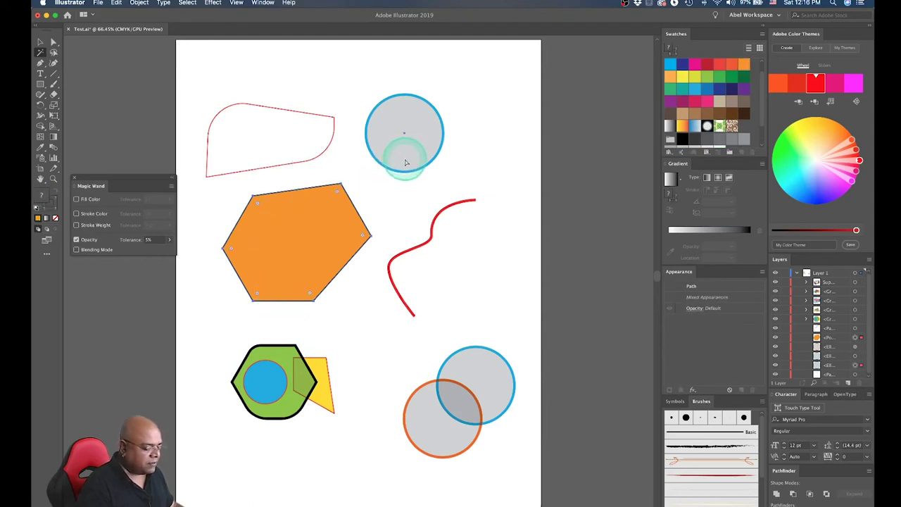
{"action": "left_click", "coordinate": [702, 308]}
- Set the hexagon and circle to 60% opacity, then the top circle alone to 65%
{"action": "left_click", "coordinate": [679, 322]}
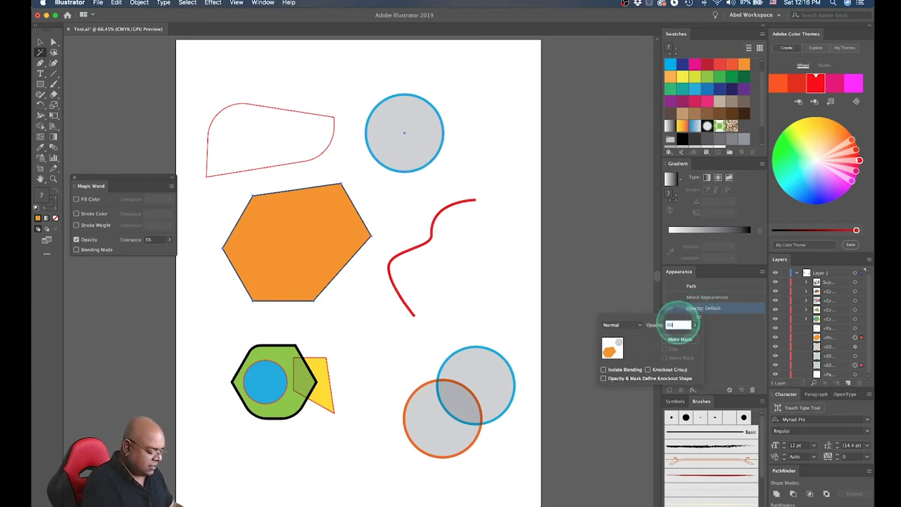
{"action": "key", "text": "Return"}
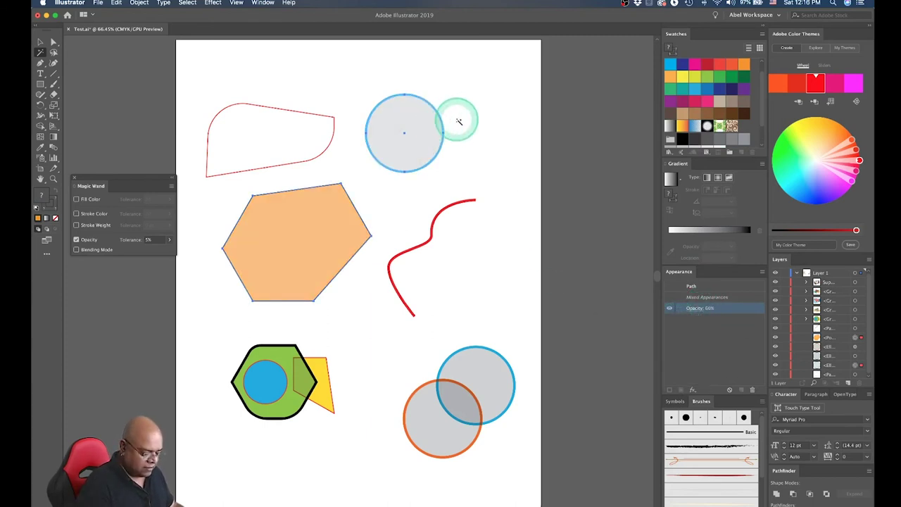
{"action": "left_click", "coordinate": [411, 131]}
{"action": "left_click", "coordinate": [696, 320]}
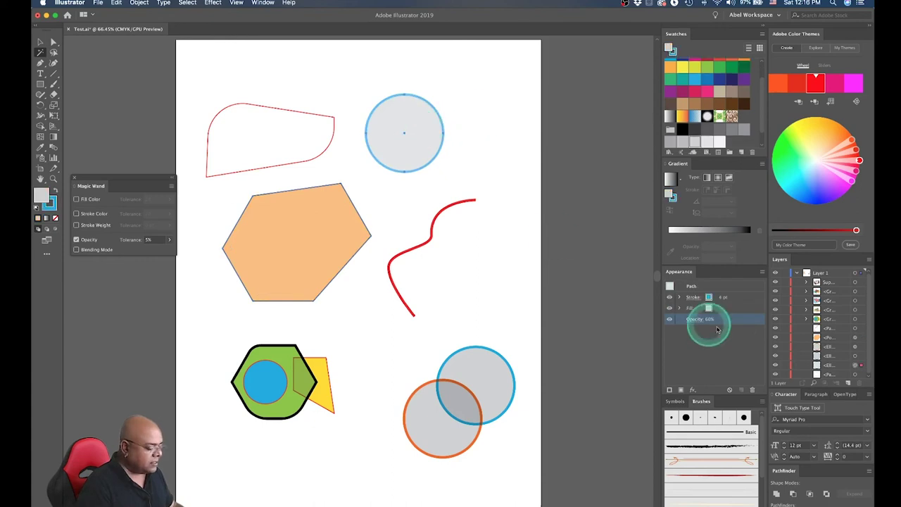
{"action": "left_click", "coordinate": [681, 342]}
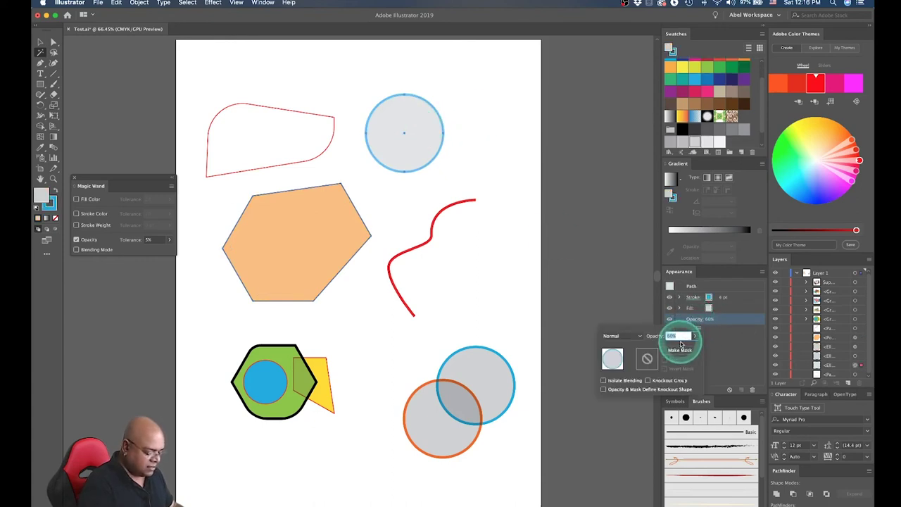
{"action": "key", "text": "Return"}
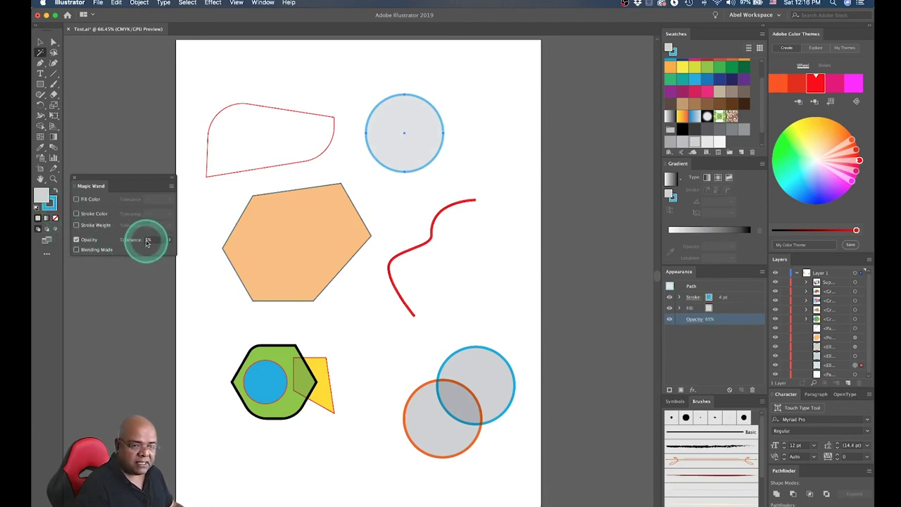
- Reselect the semi-transparent hexagon and circle by opacity, then uncheck Opacity matching
{"action": "left_click", "coordinate": [496, 262]}
{"action": "mouse_move", "coordinate": [496, 261]}
{"action": "left_mouse_down"}
{"action": "mouse_move", "coordinate": [446, 245]}
{"action": "mouse_move", "coordinate": [305, 238]}
{"action": "left_mouse_up"}
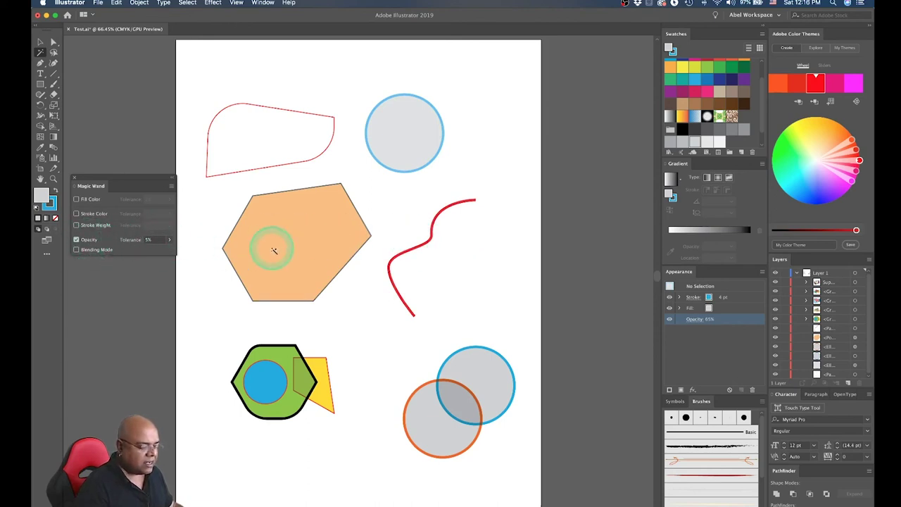
{"action": "left_click", "coordinate": [301, 248]}
{"action": "left_click", "coordinate": [411, 149]}
{"action": "left_click", "coordinate": [323, 229]}
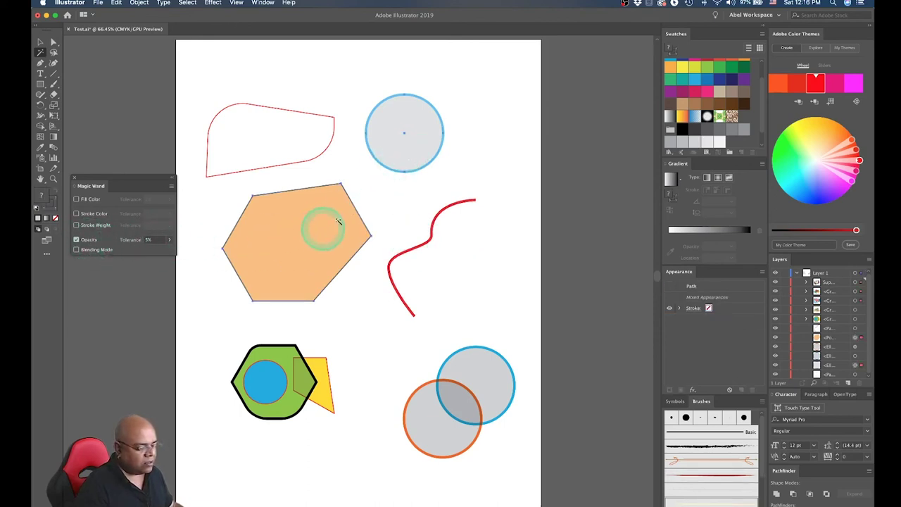
{"action": "left_click", "coordinate": [435, 129]}
{"action": "left_click", "coordinate": [77, 240]}
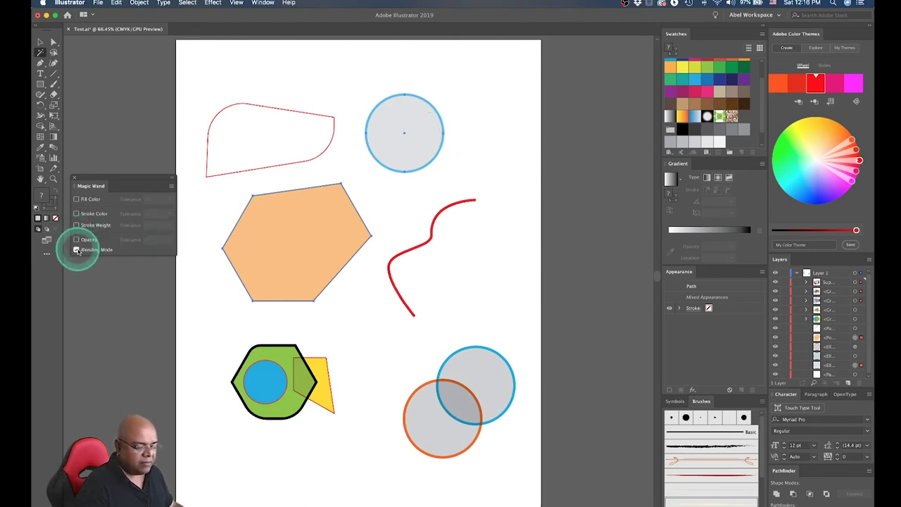
- Check Blending Mode and click the orange-outlined circle to select the Multiply shapes
{"action": "left_click", "coordinate": [77, 249]}
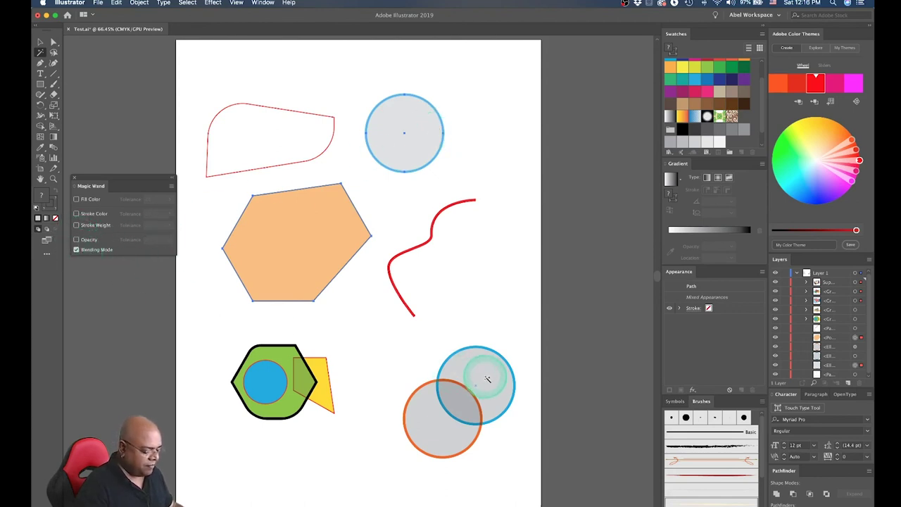
{"action": "left_click", "coordinate": [442, 438]}
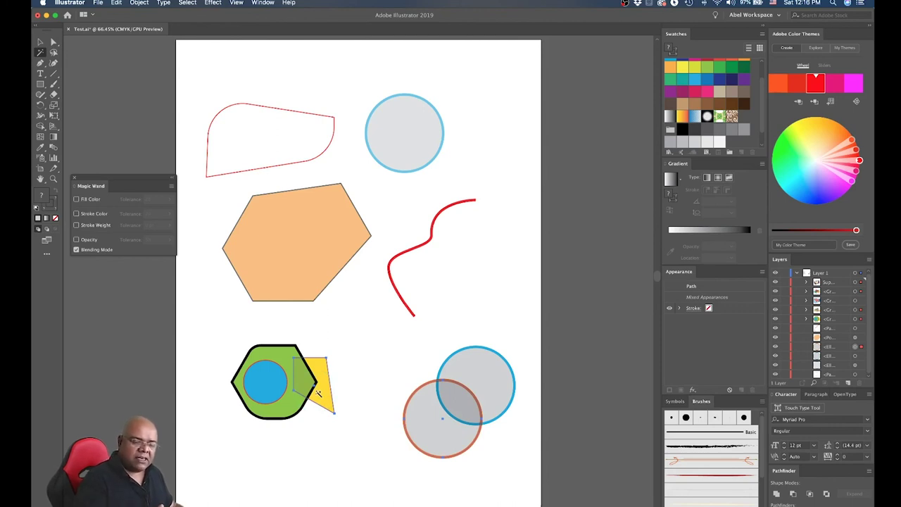
{"action": "left_click", "coordinate": [270, 287]}
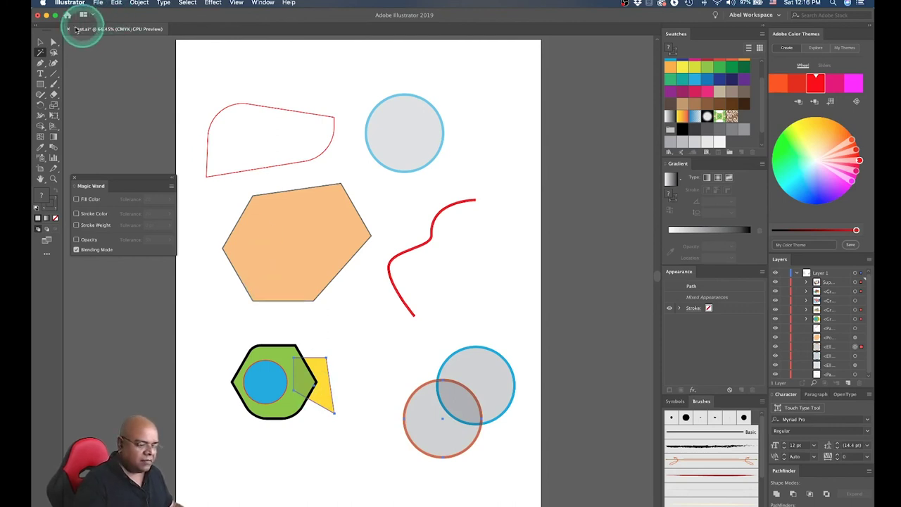